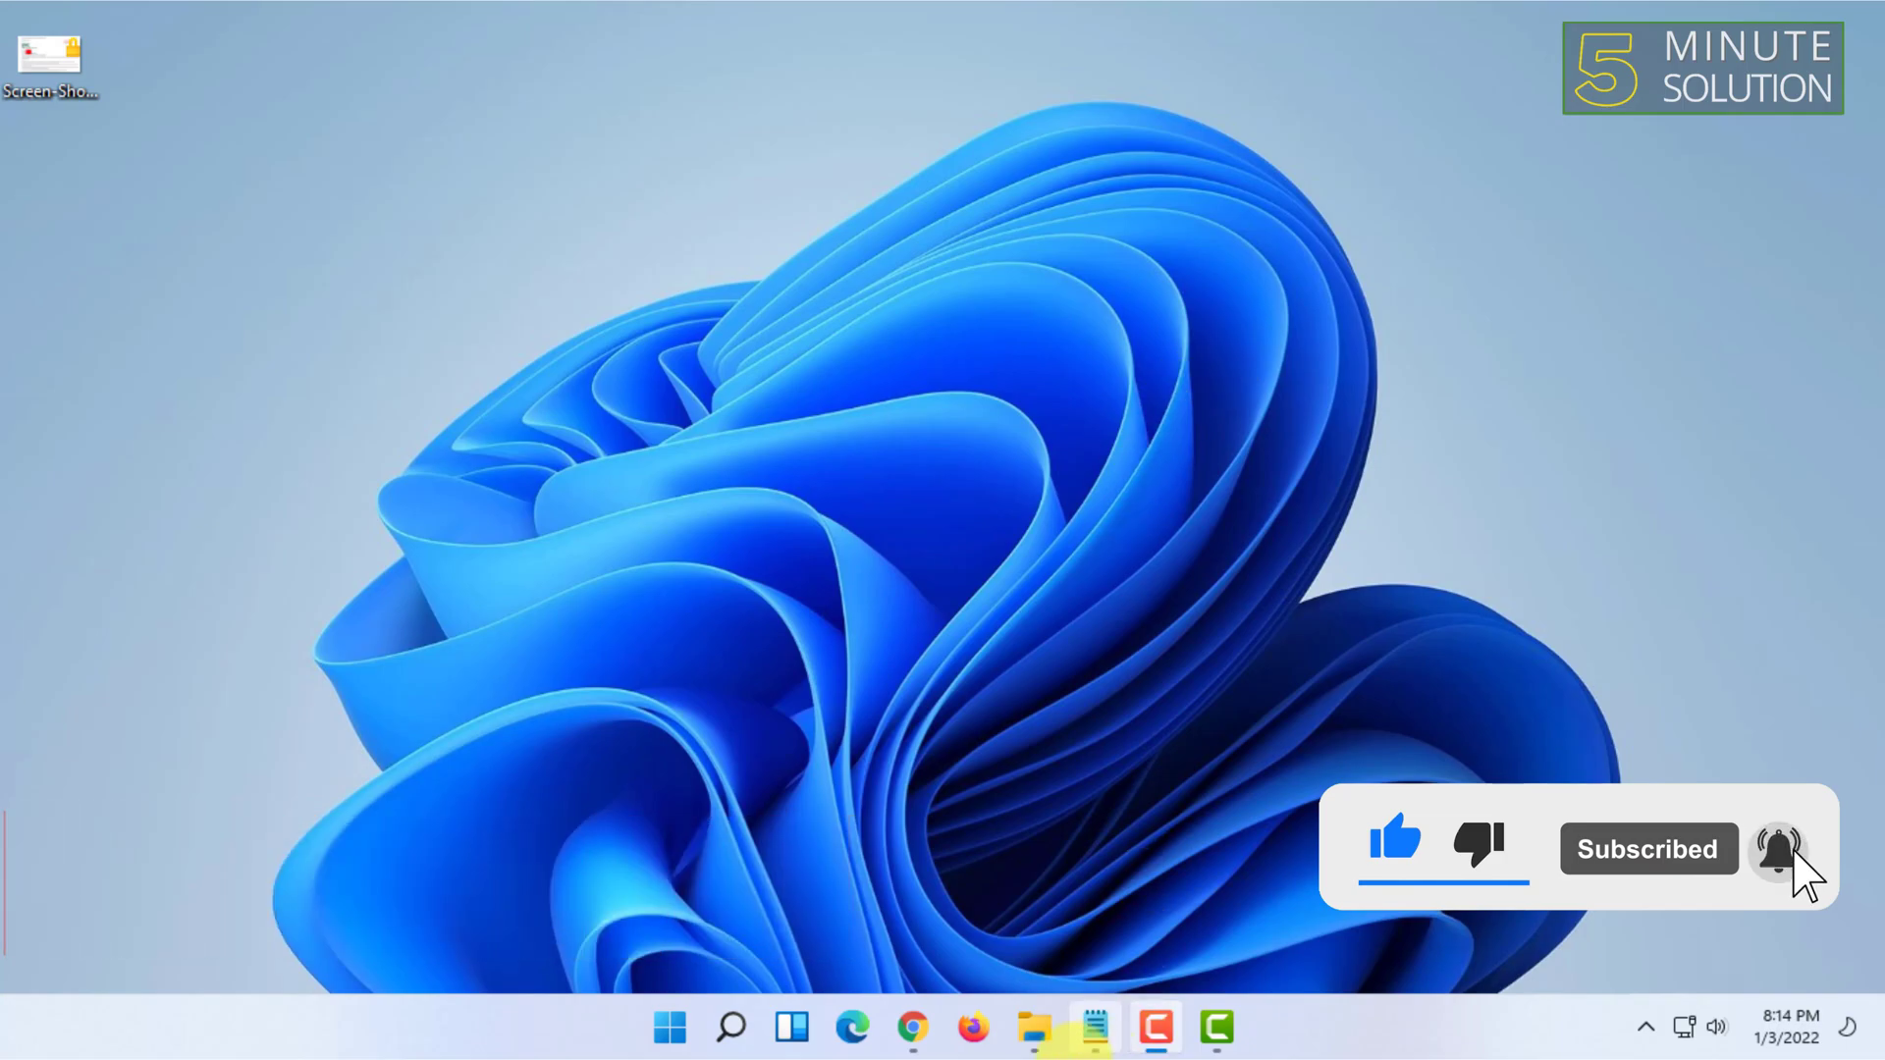
Bring up the Chrome window with hydra.bot and select the full site address.
click(913, 1027)
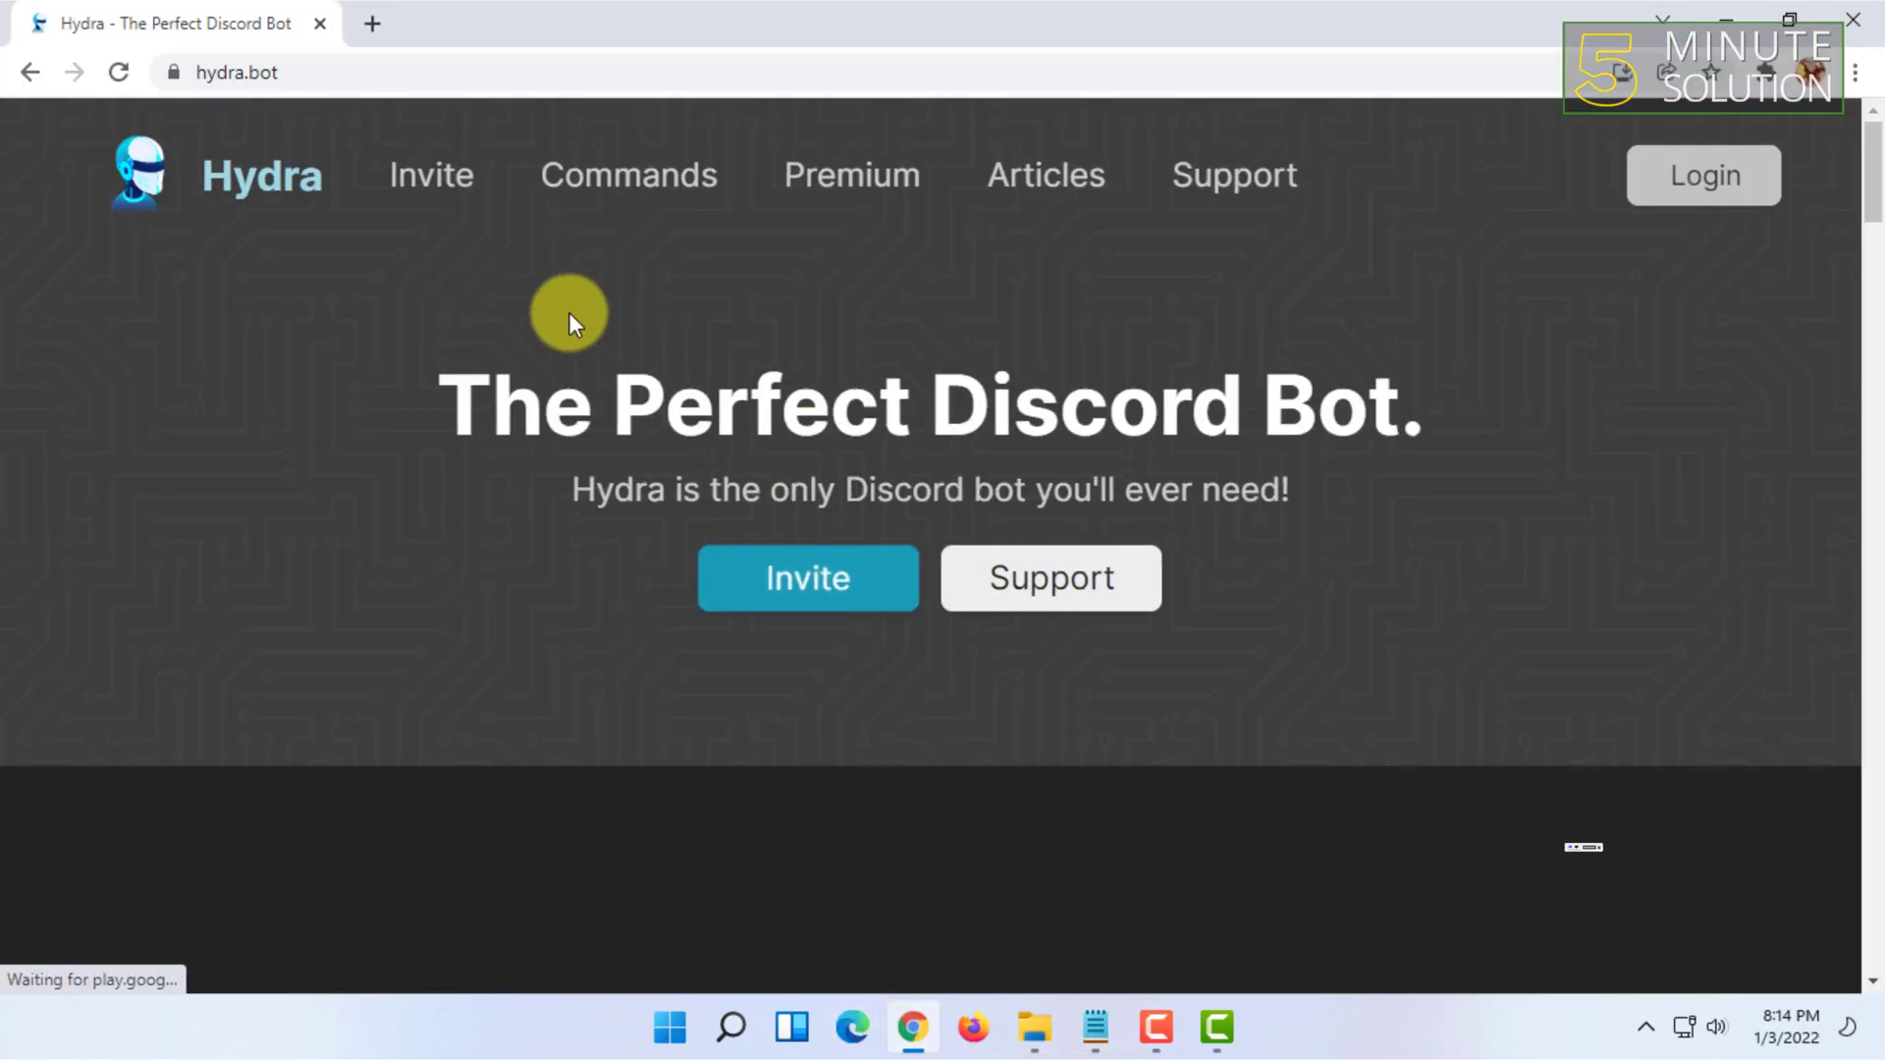
click(294, 72)
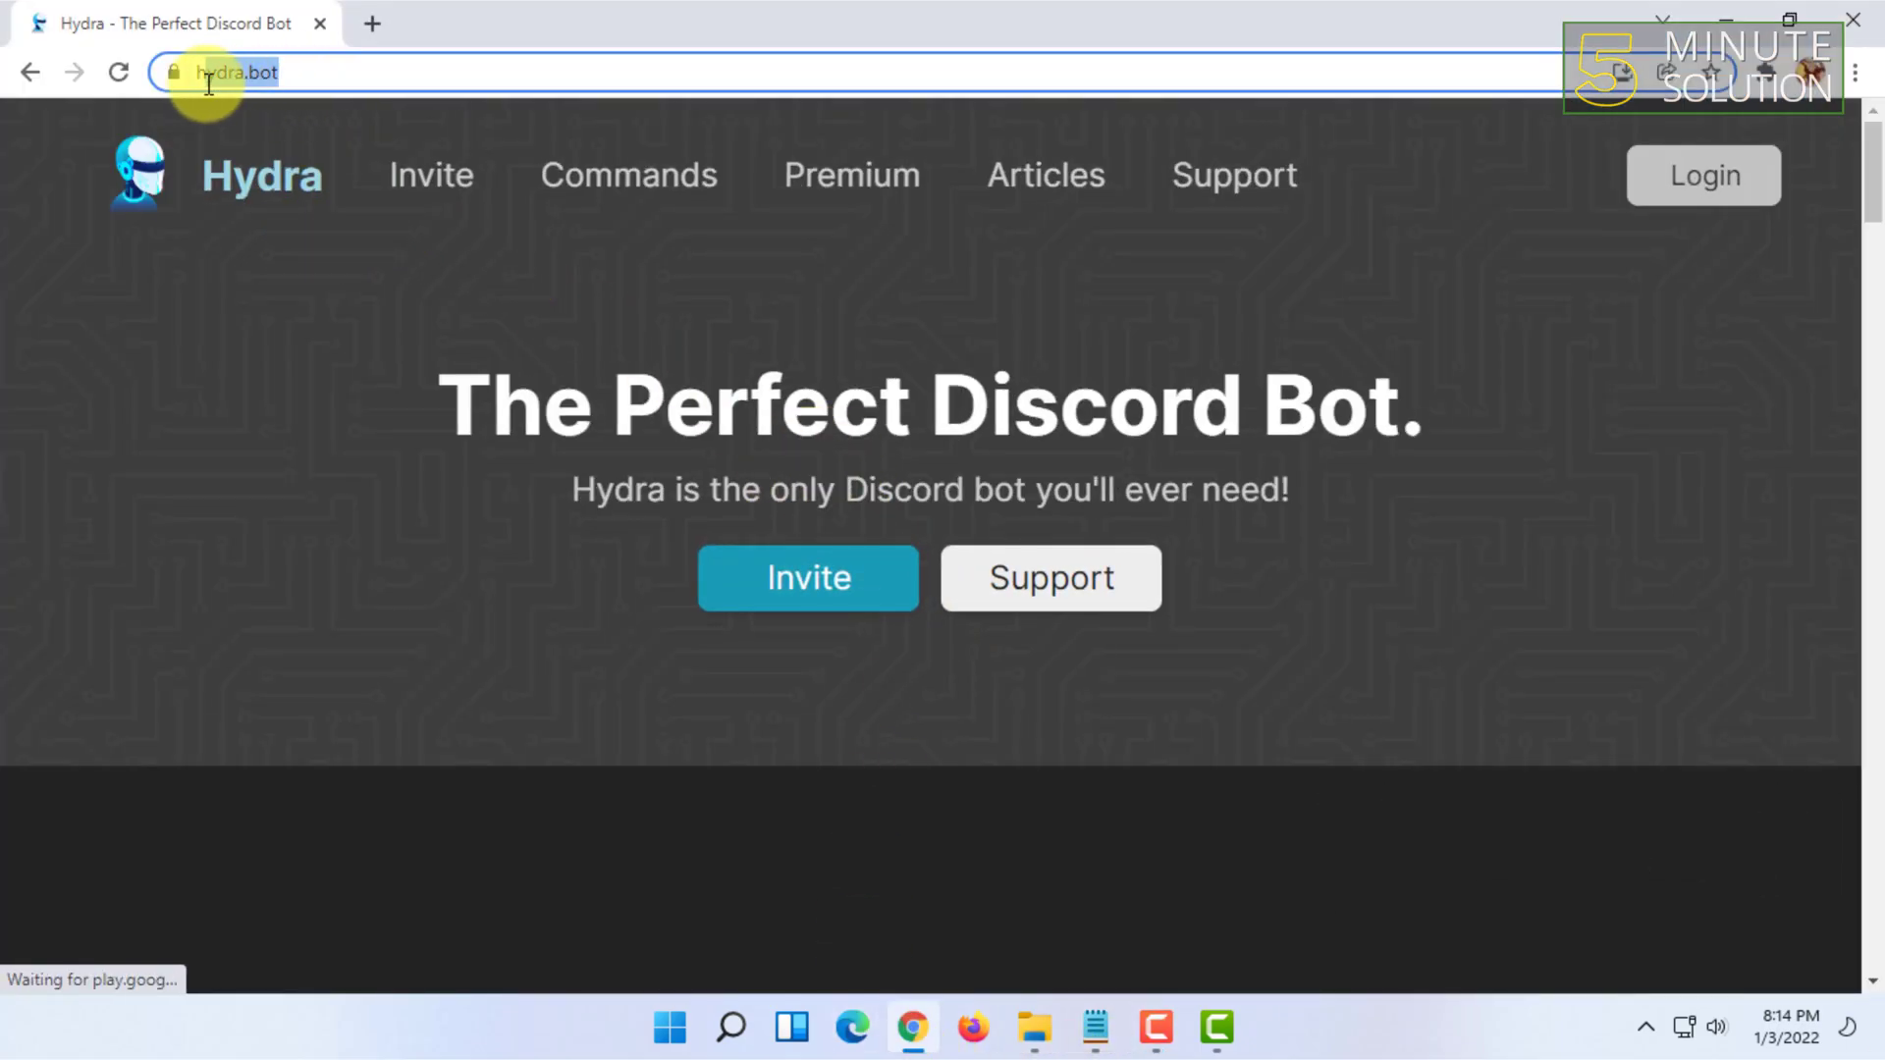
click(353, 73)
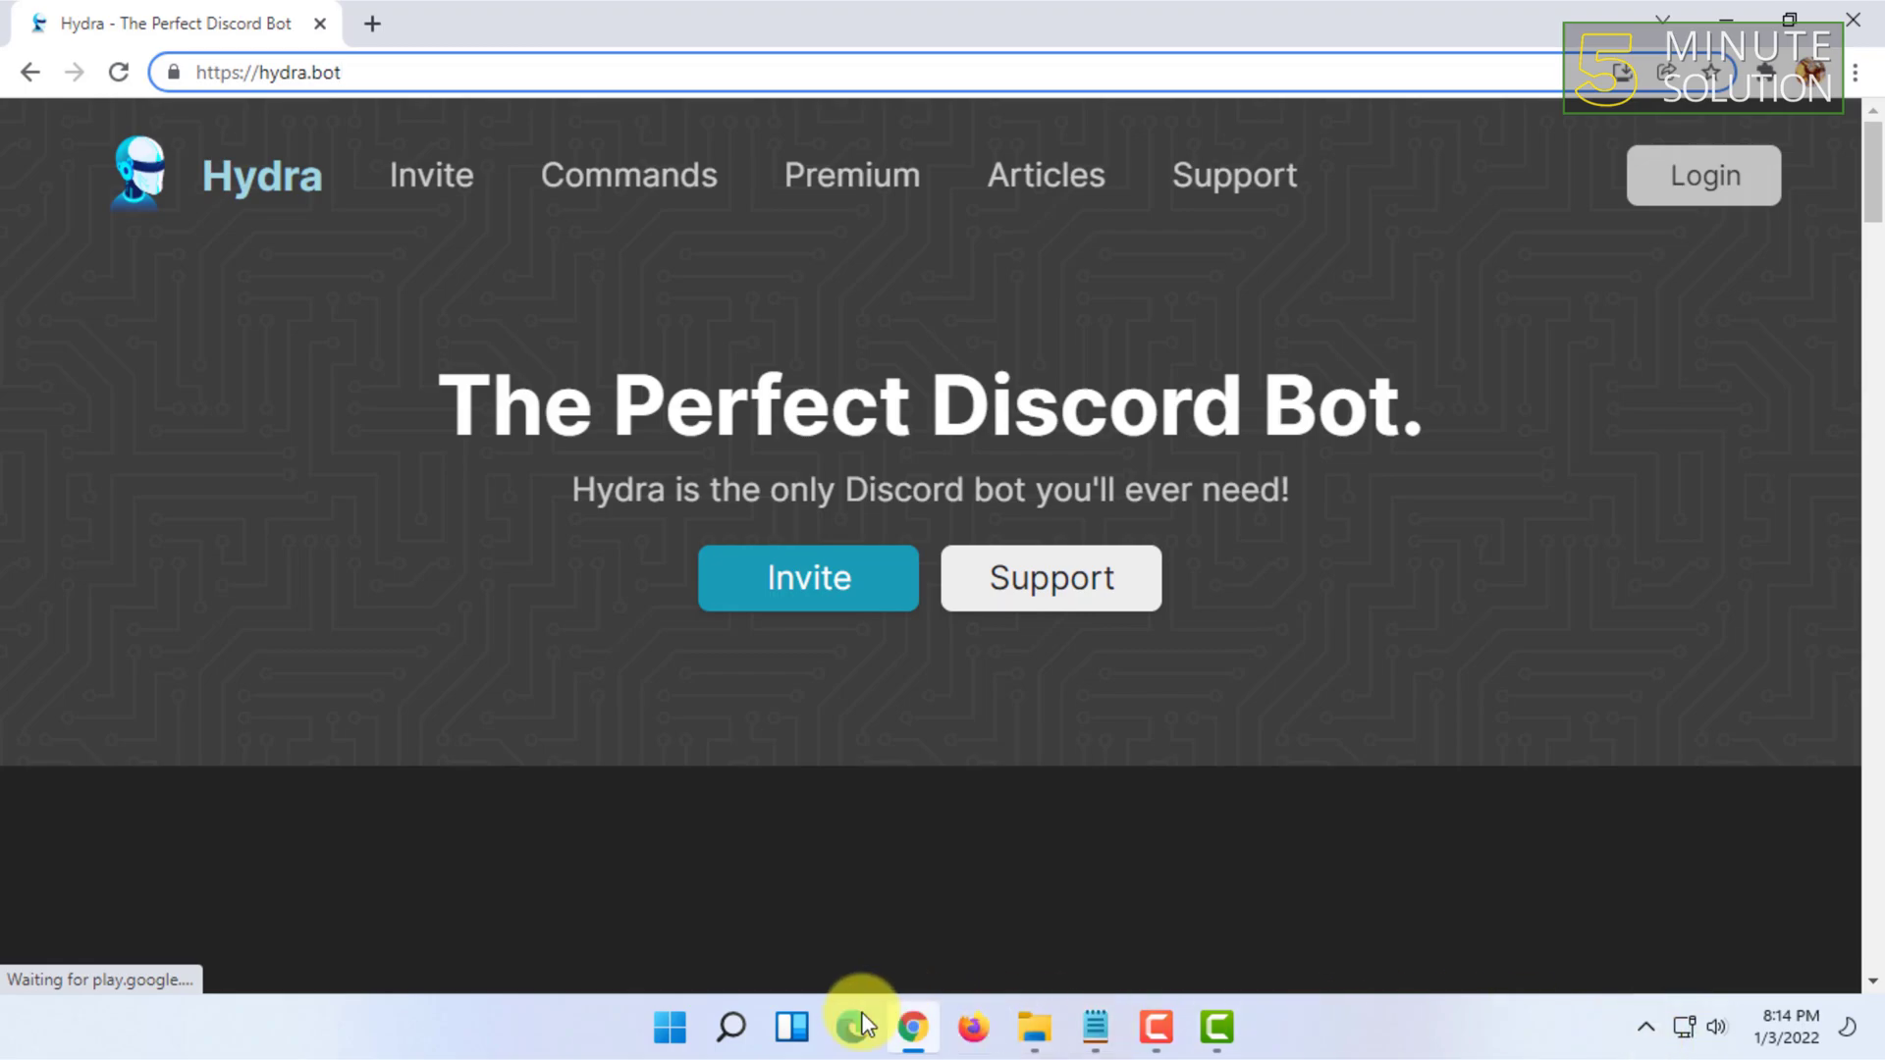
Launch the Discord app from Start, minimize it, and start the Hydra invite.
click(670, 1027)
text(d)
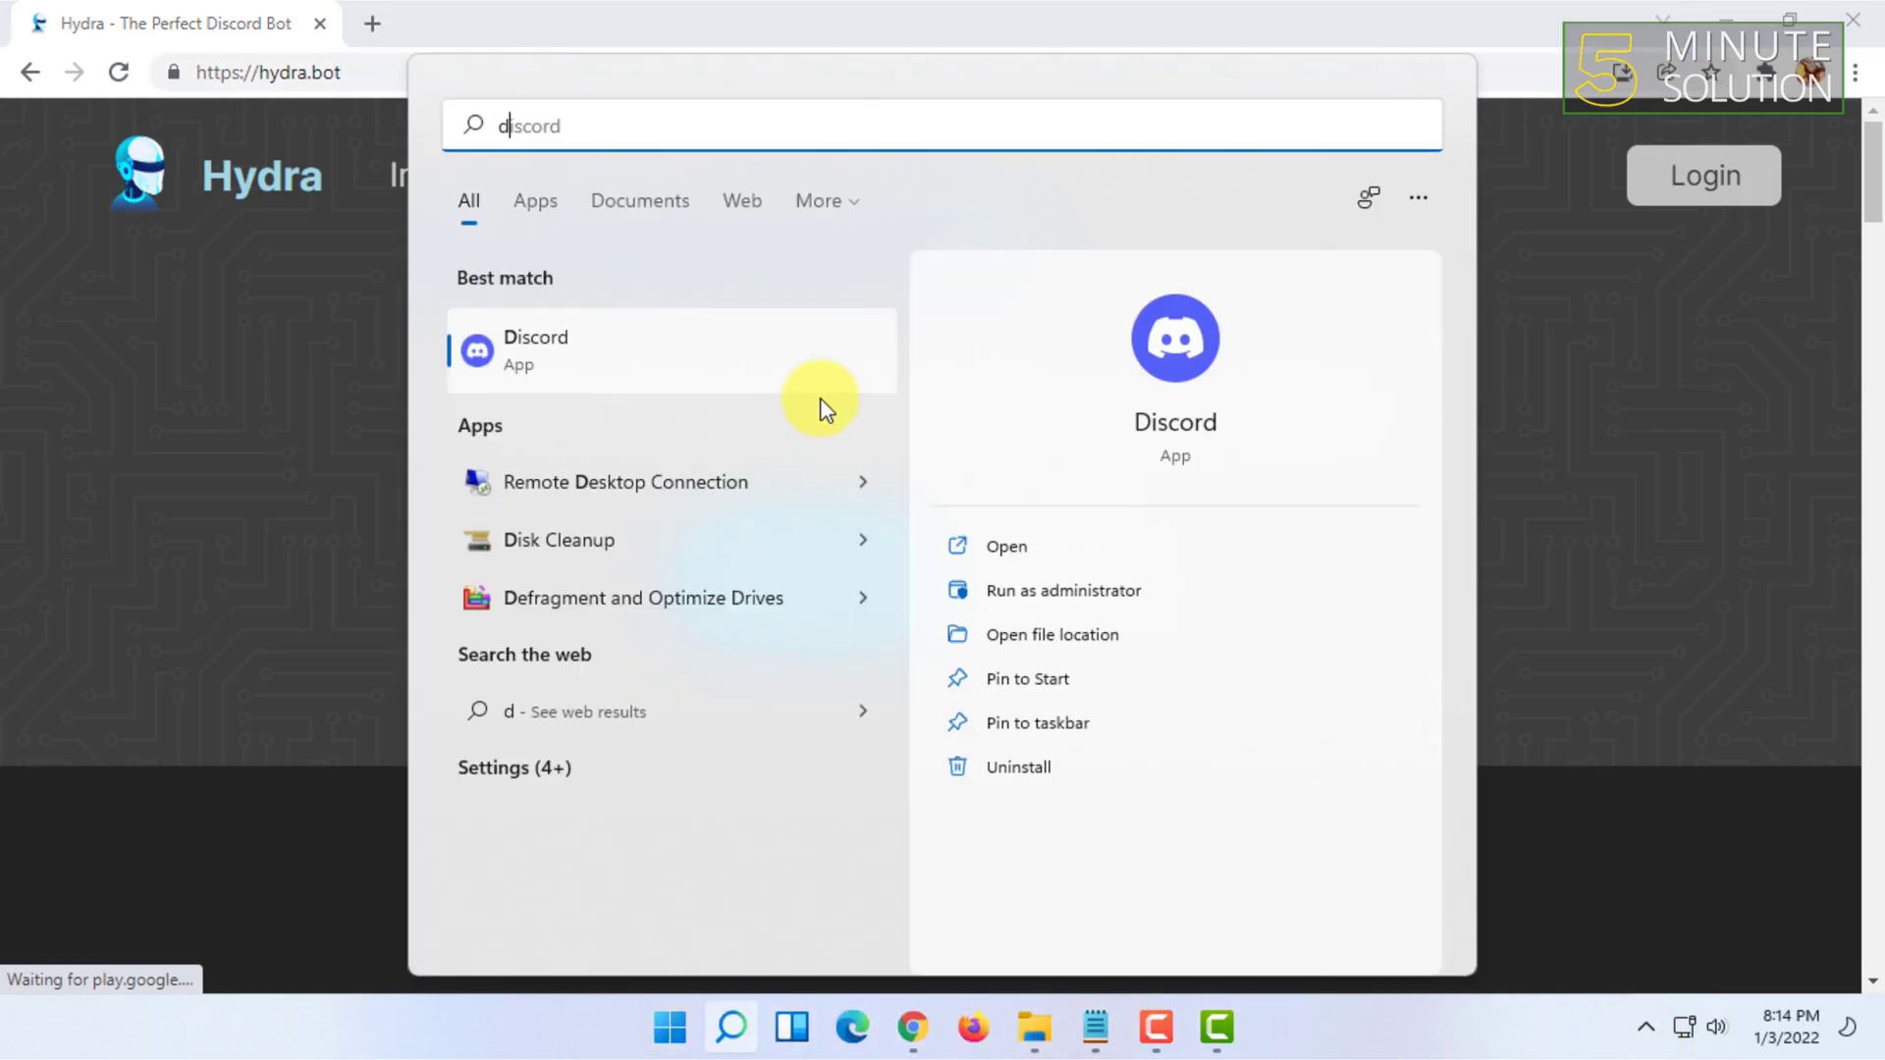
text(iscord)
key(Return)
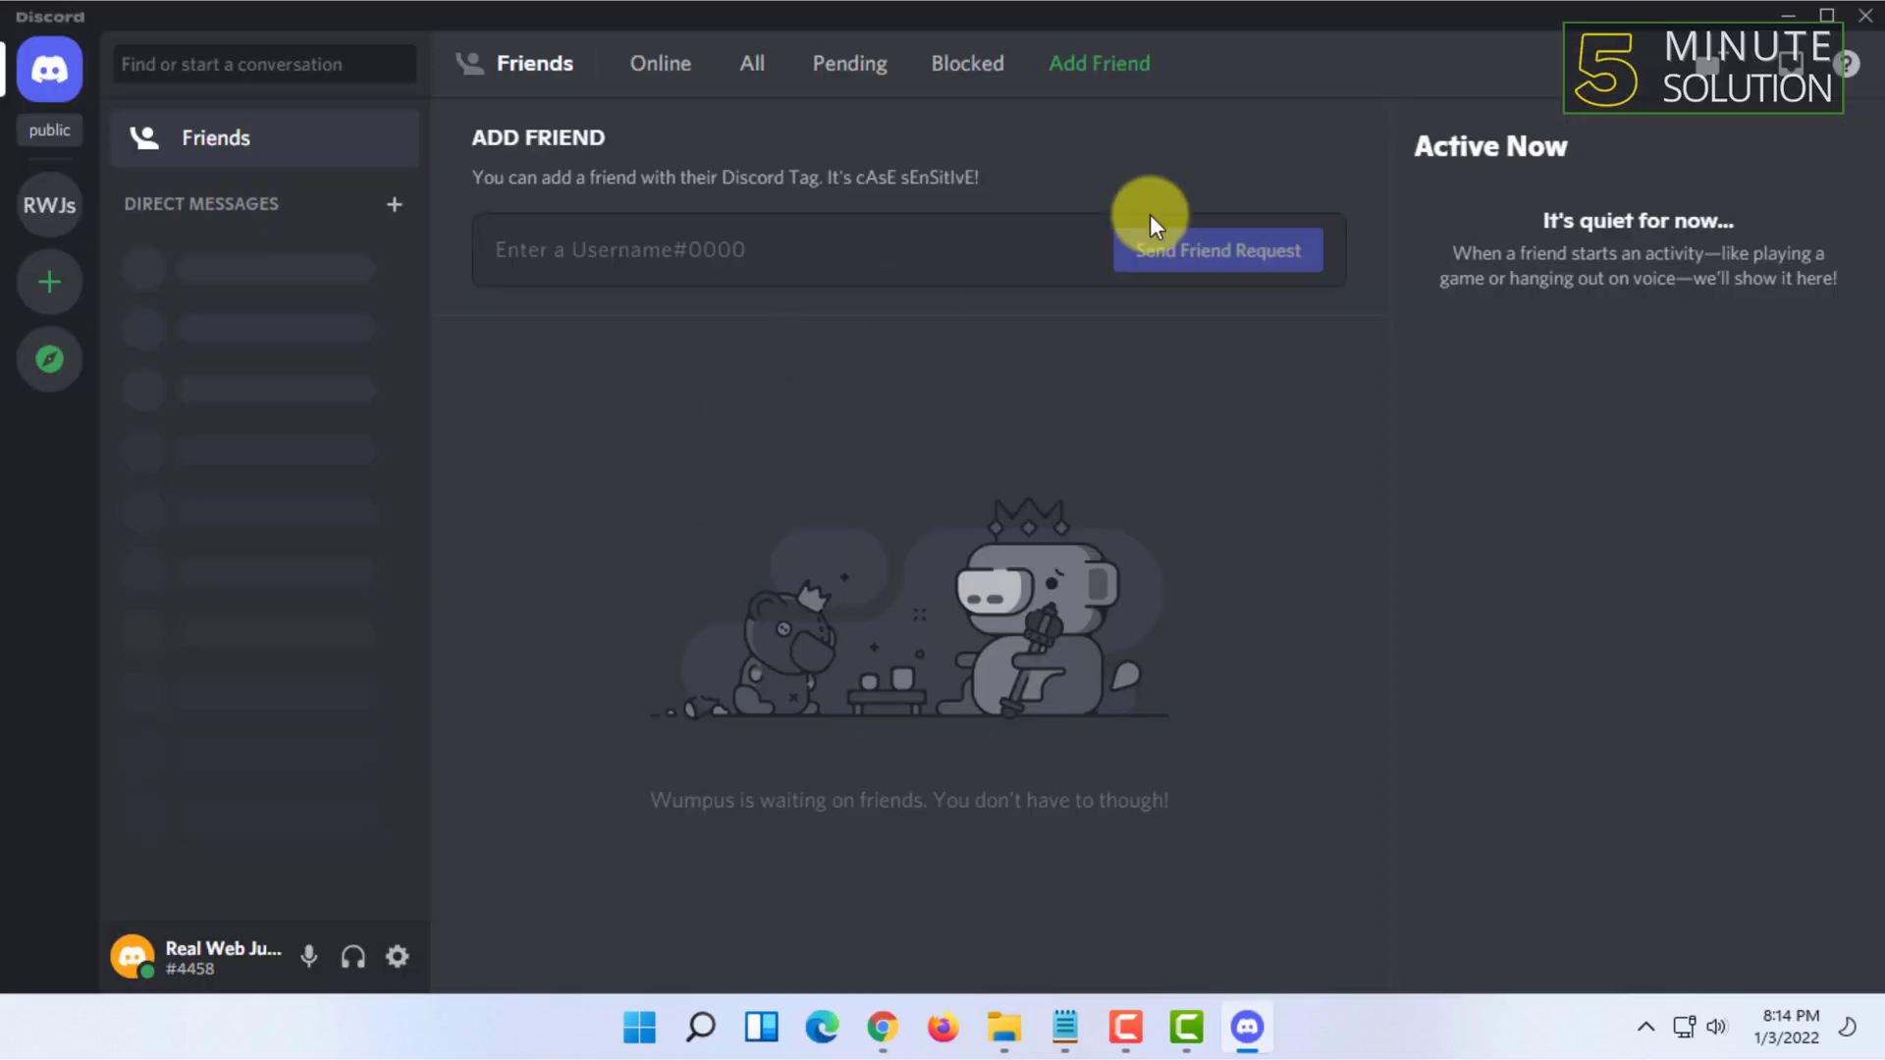
click(1793, 18)
click(841, 603)
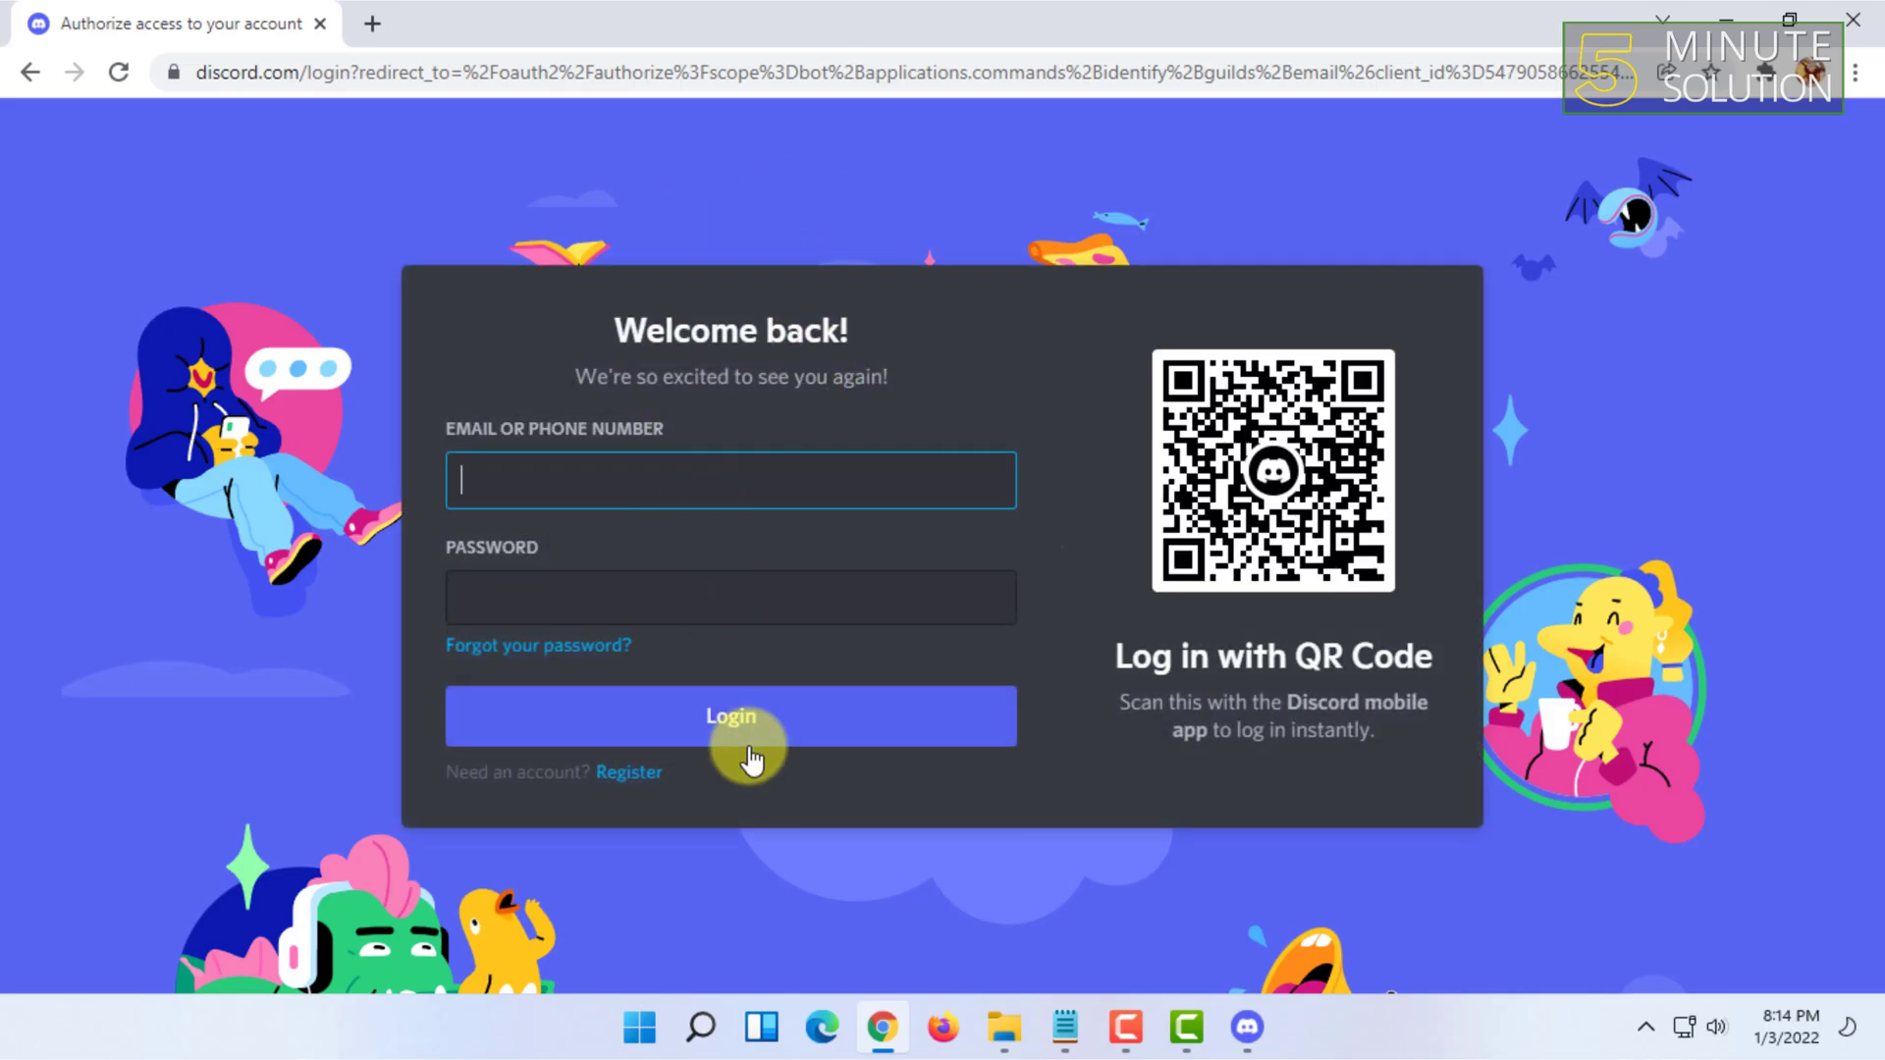
click(1248, 1026)
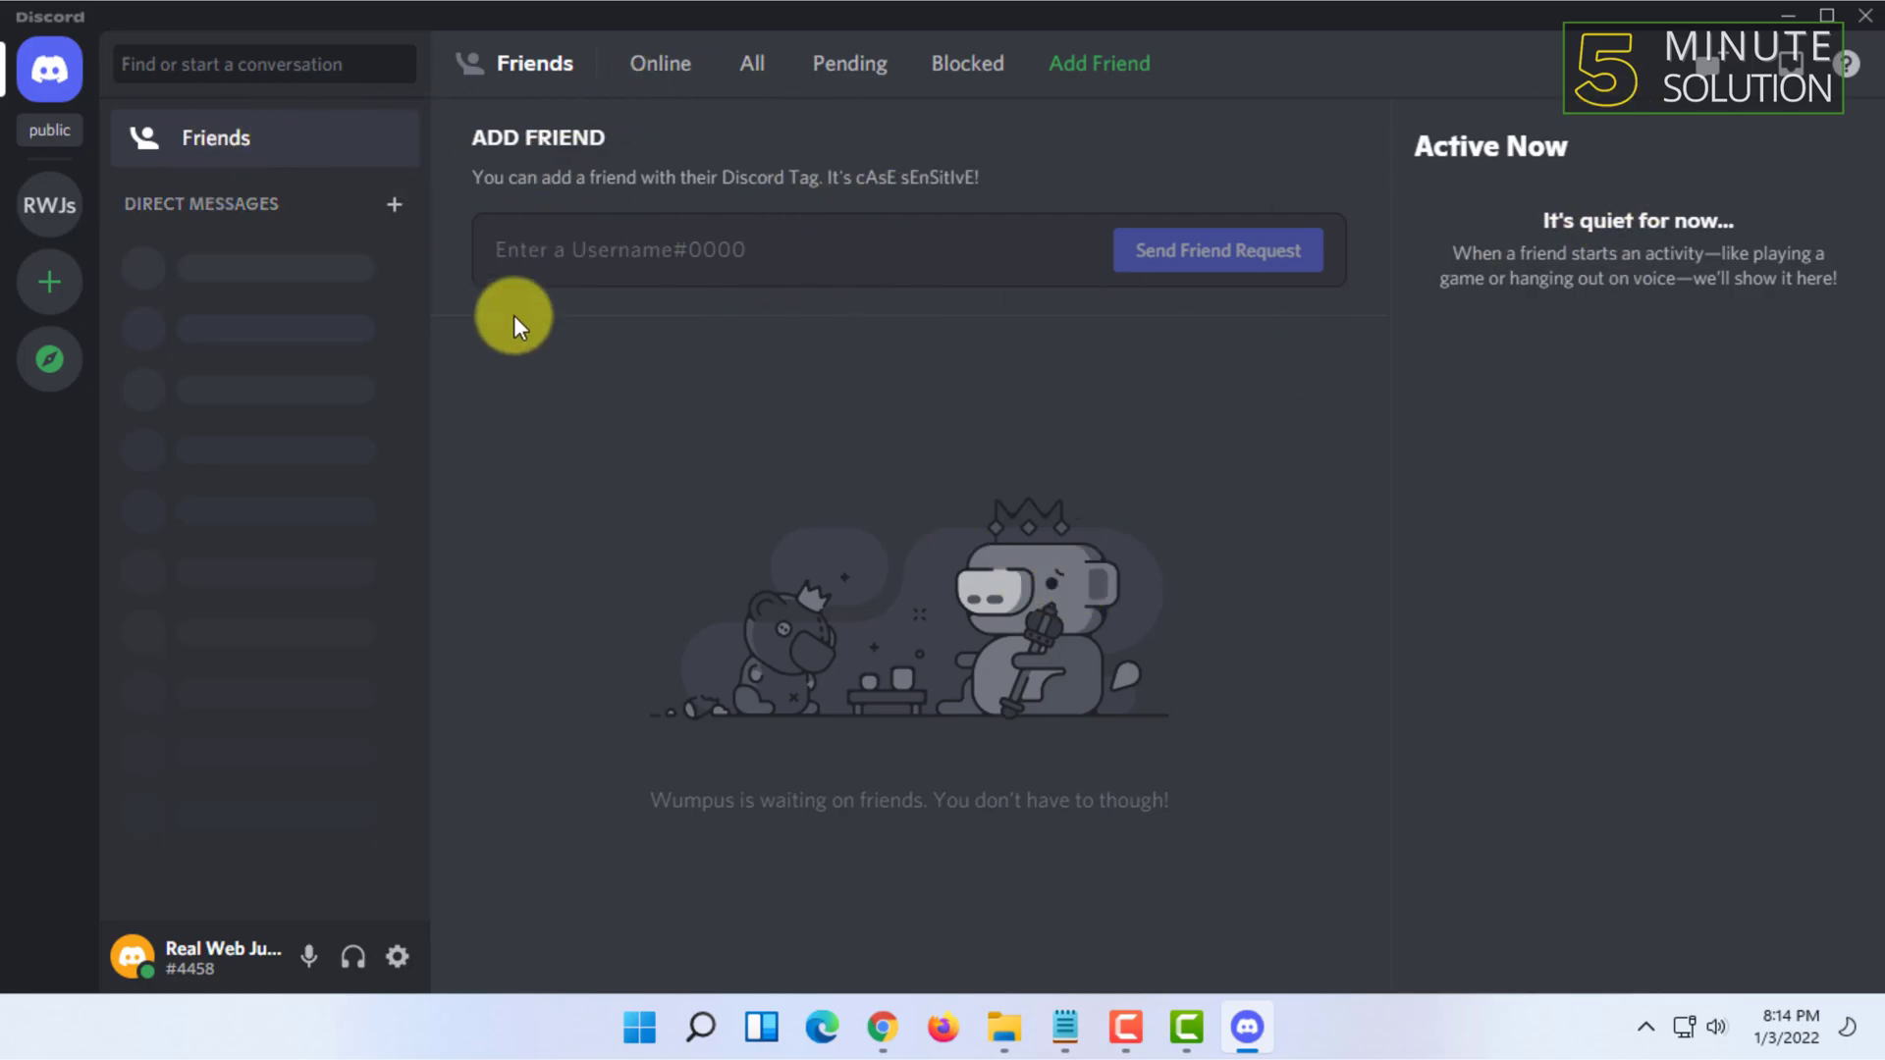
scroll(854, 423, down, 1)
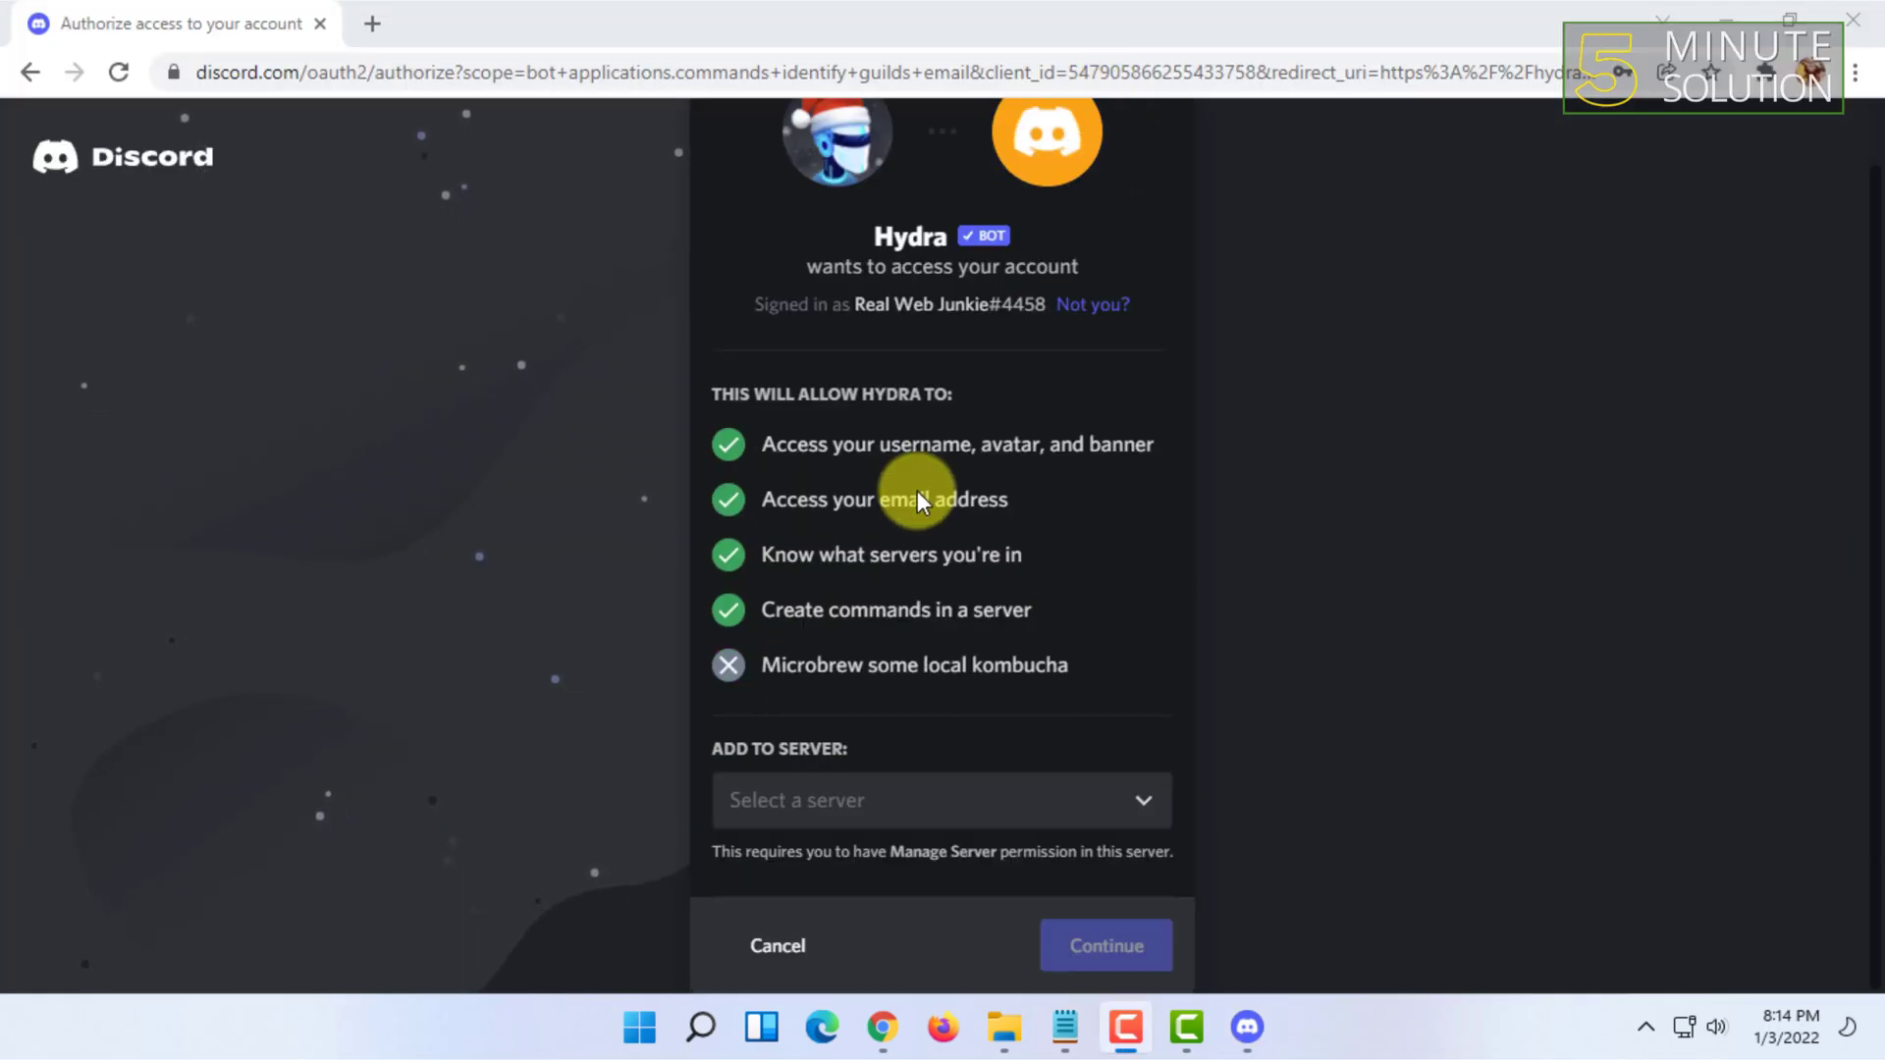
scroll(943, 338, up, 1)
scroll(885, 369, down, 1)
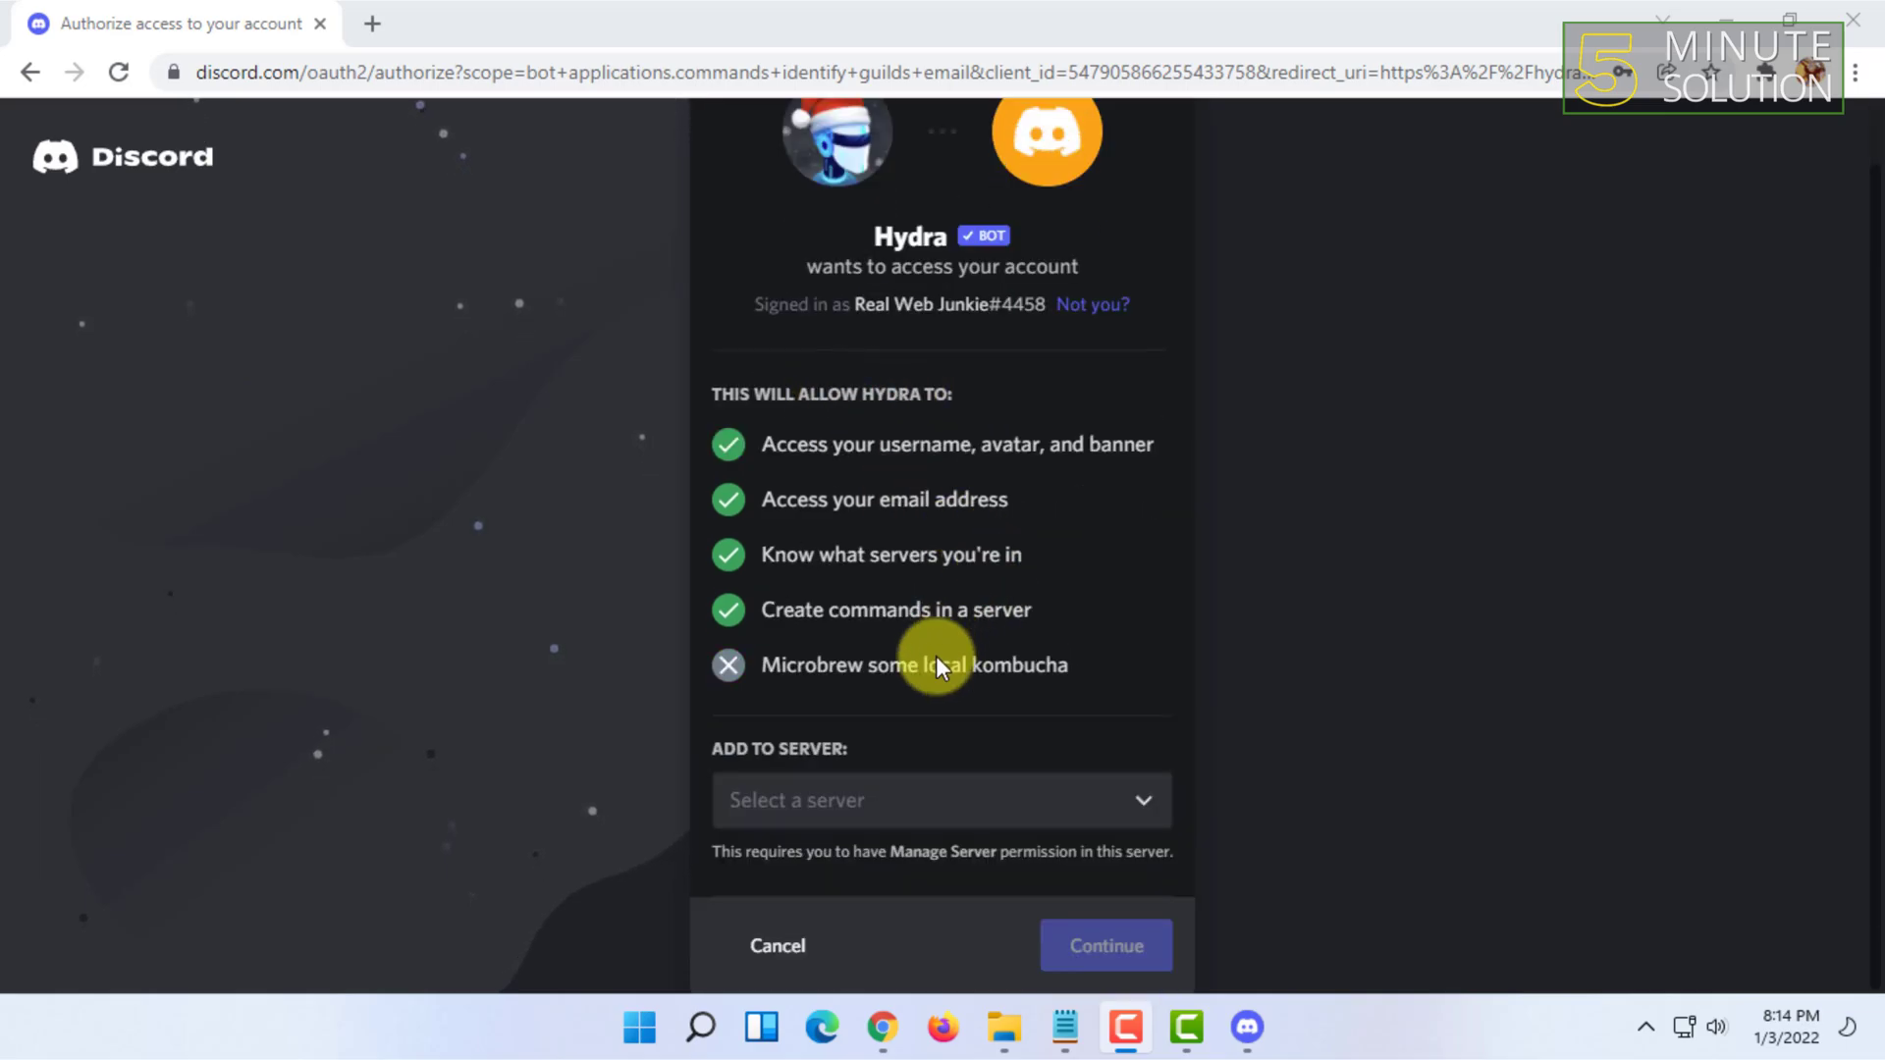
click(1024, 802)
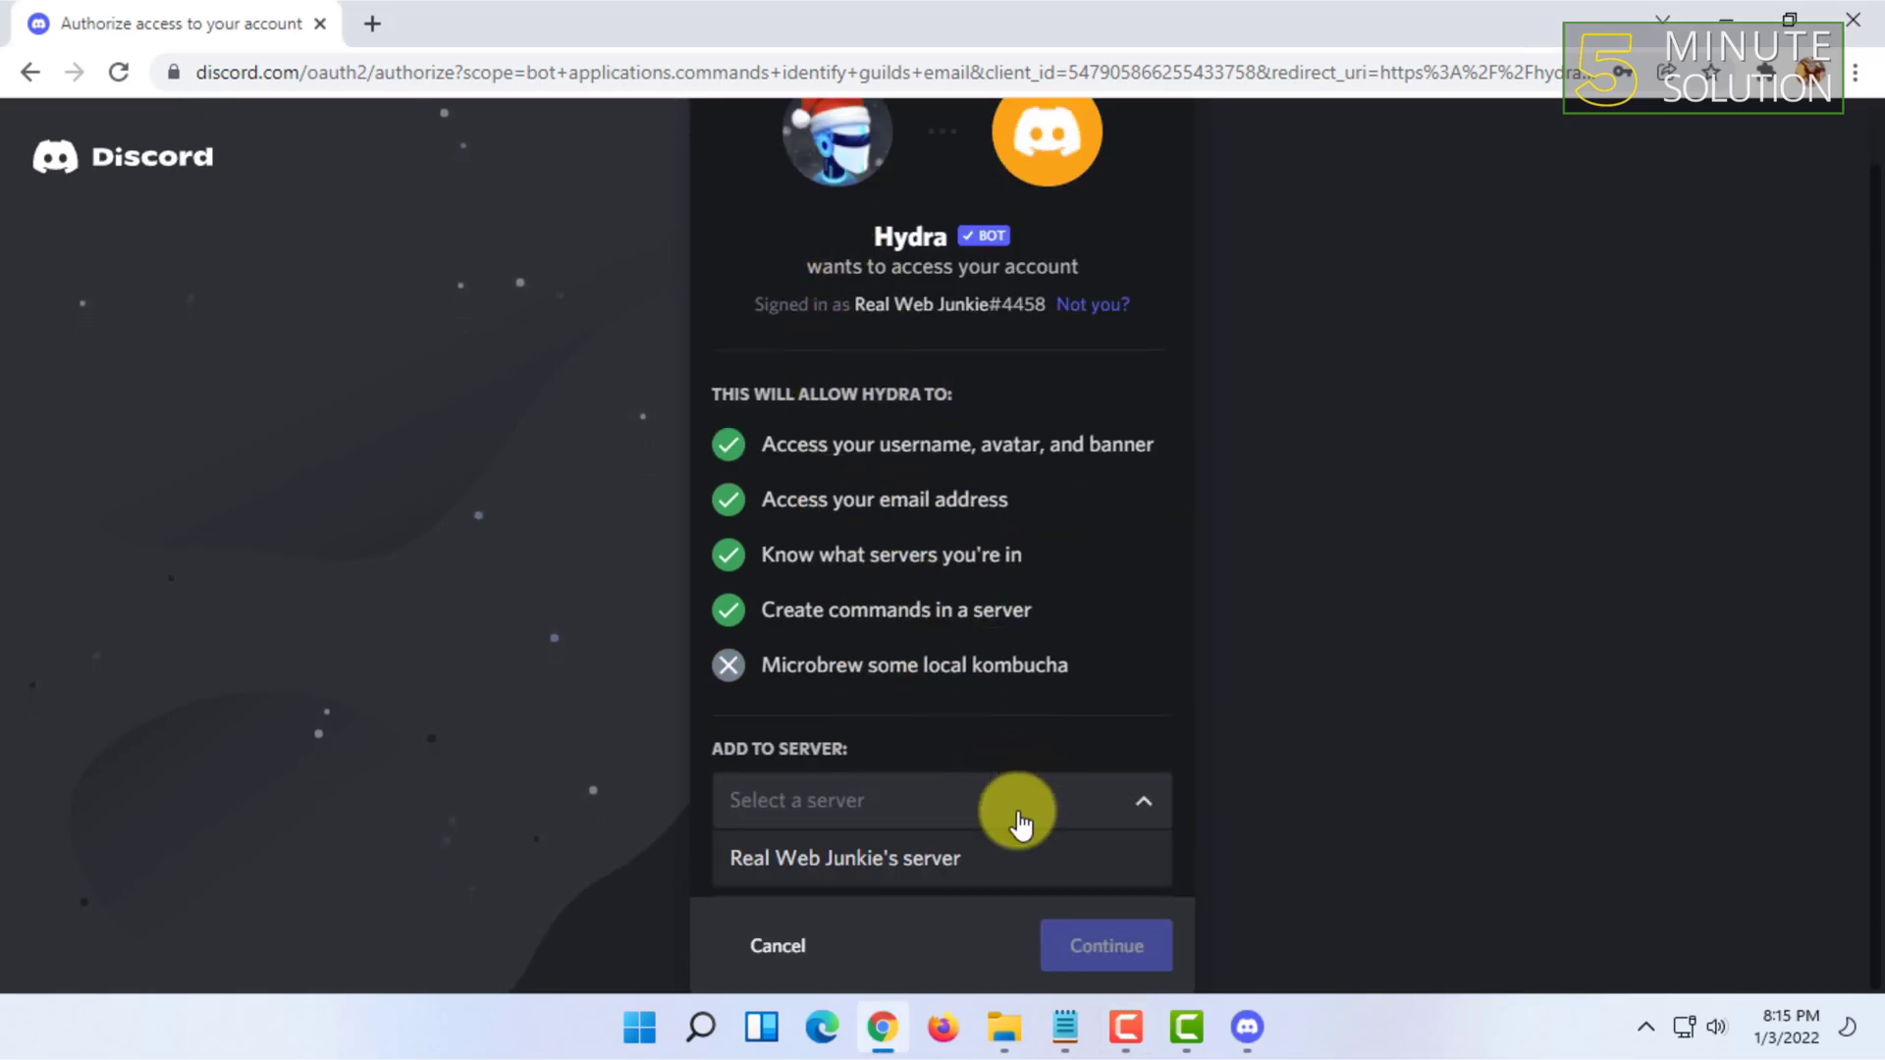
click(876, 881)
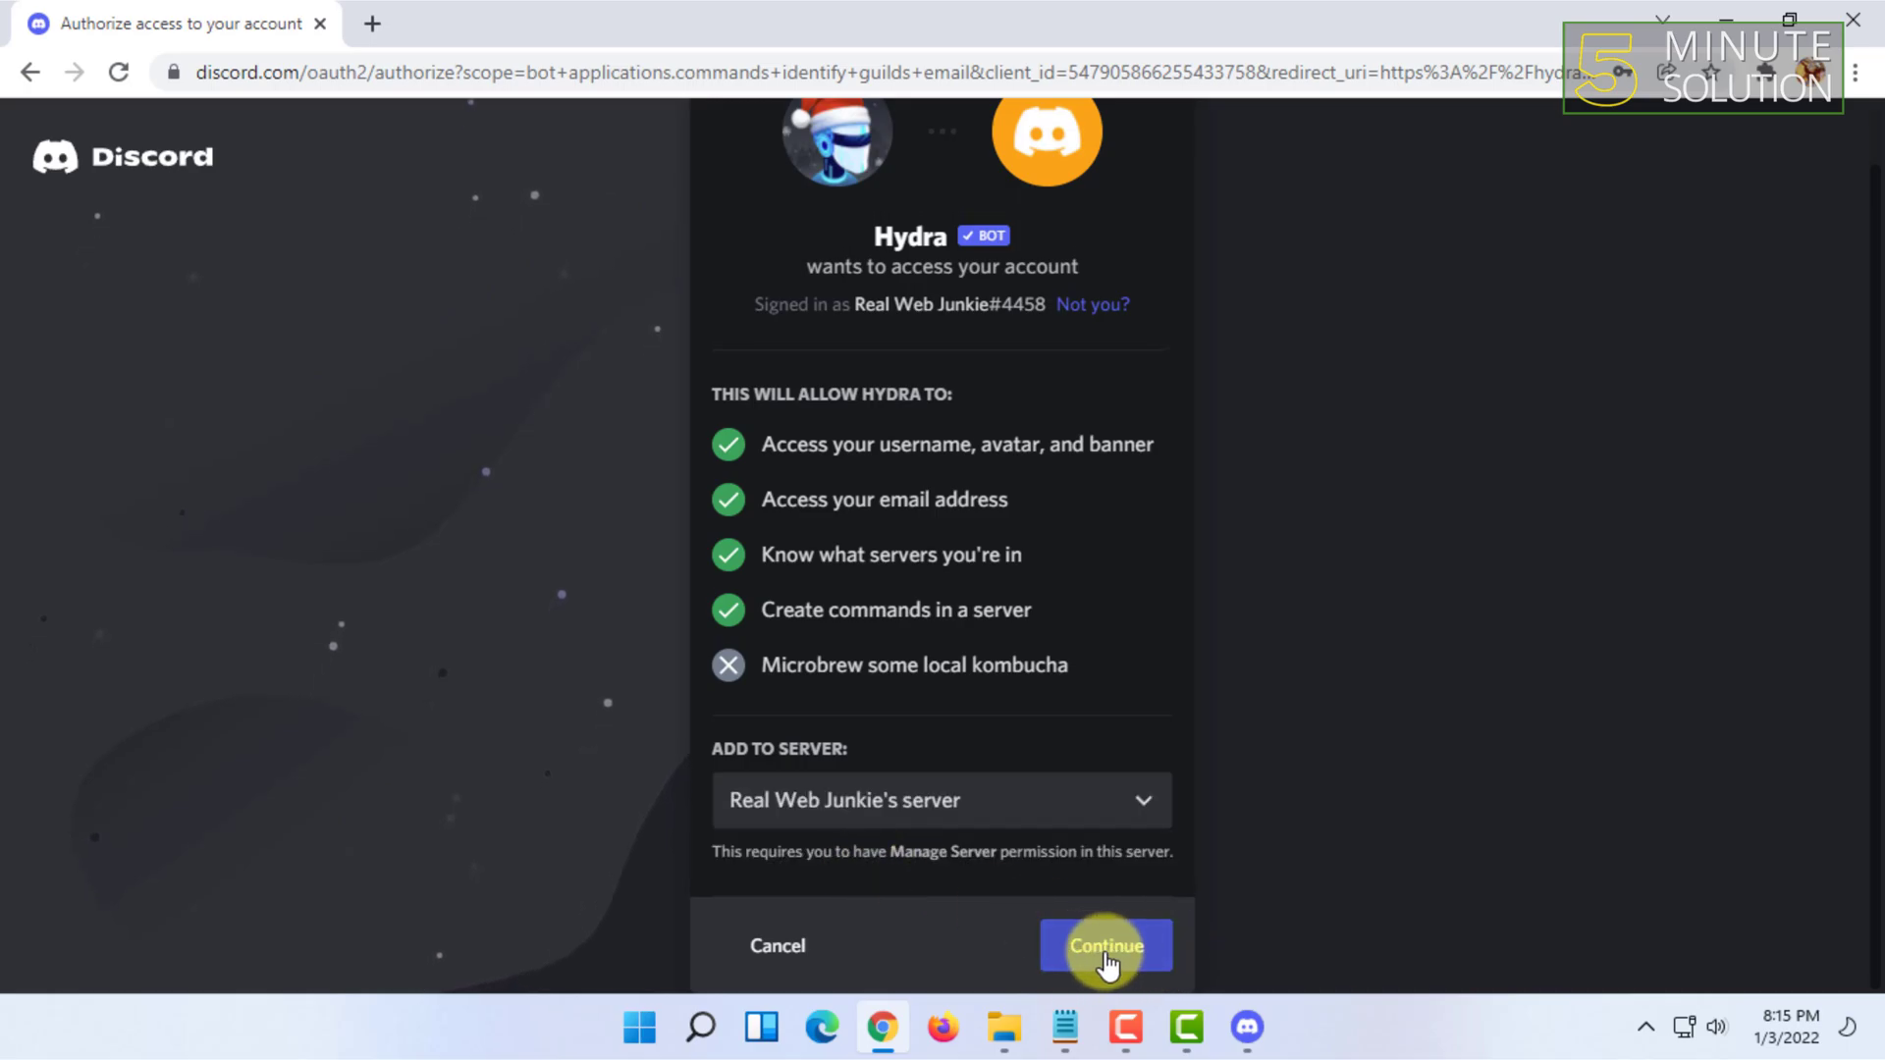
Authorize Hydra with its listed permissions and pass the captcha verification.
click(1109, 950)
scroll(778, 462, down, 4)
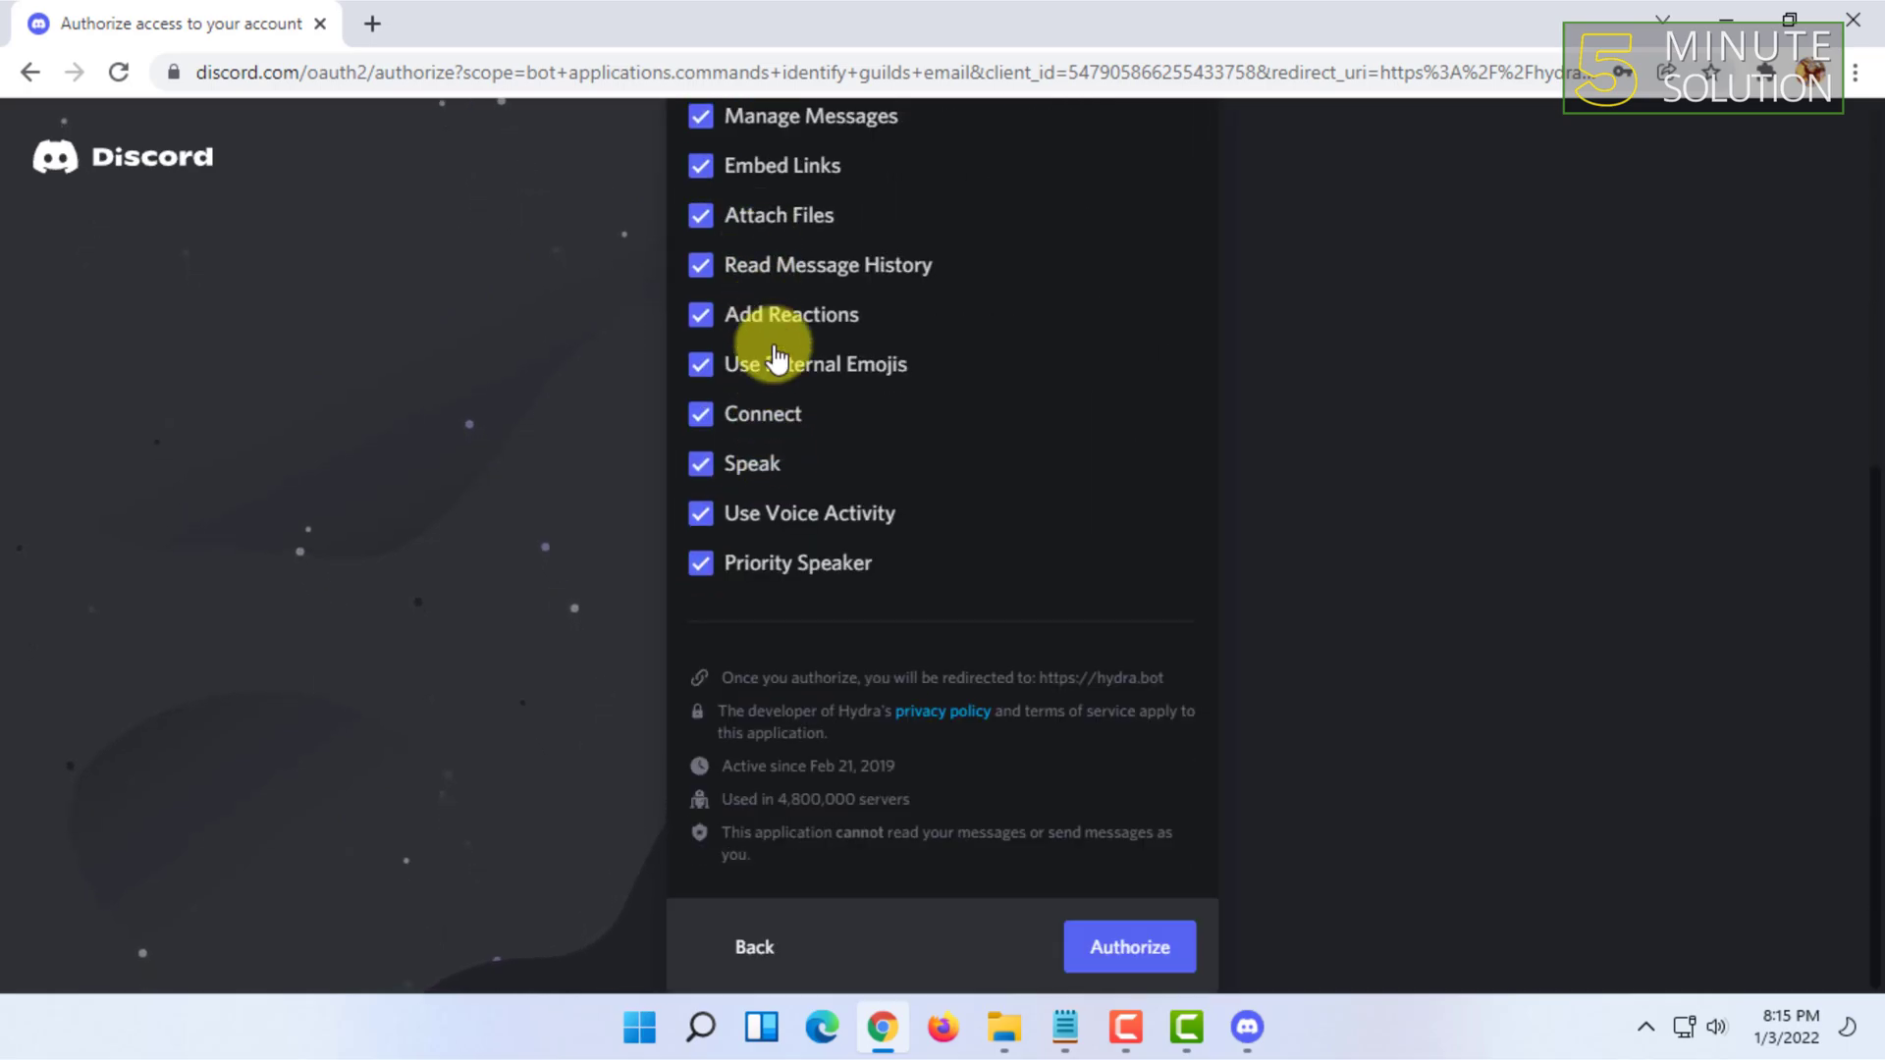
scroll(844, 575, up, 4)
scroll(811, 442, down, 4)
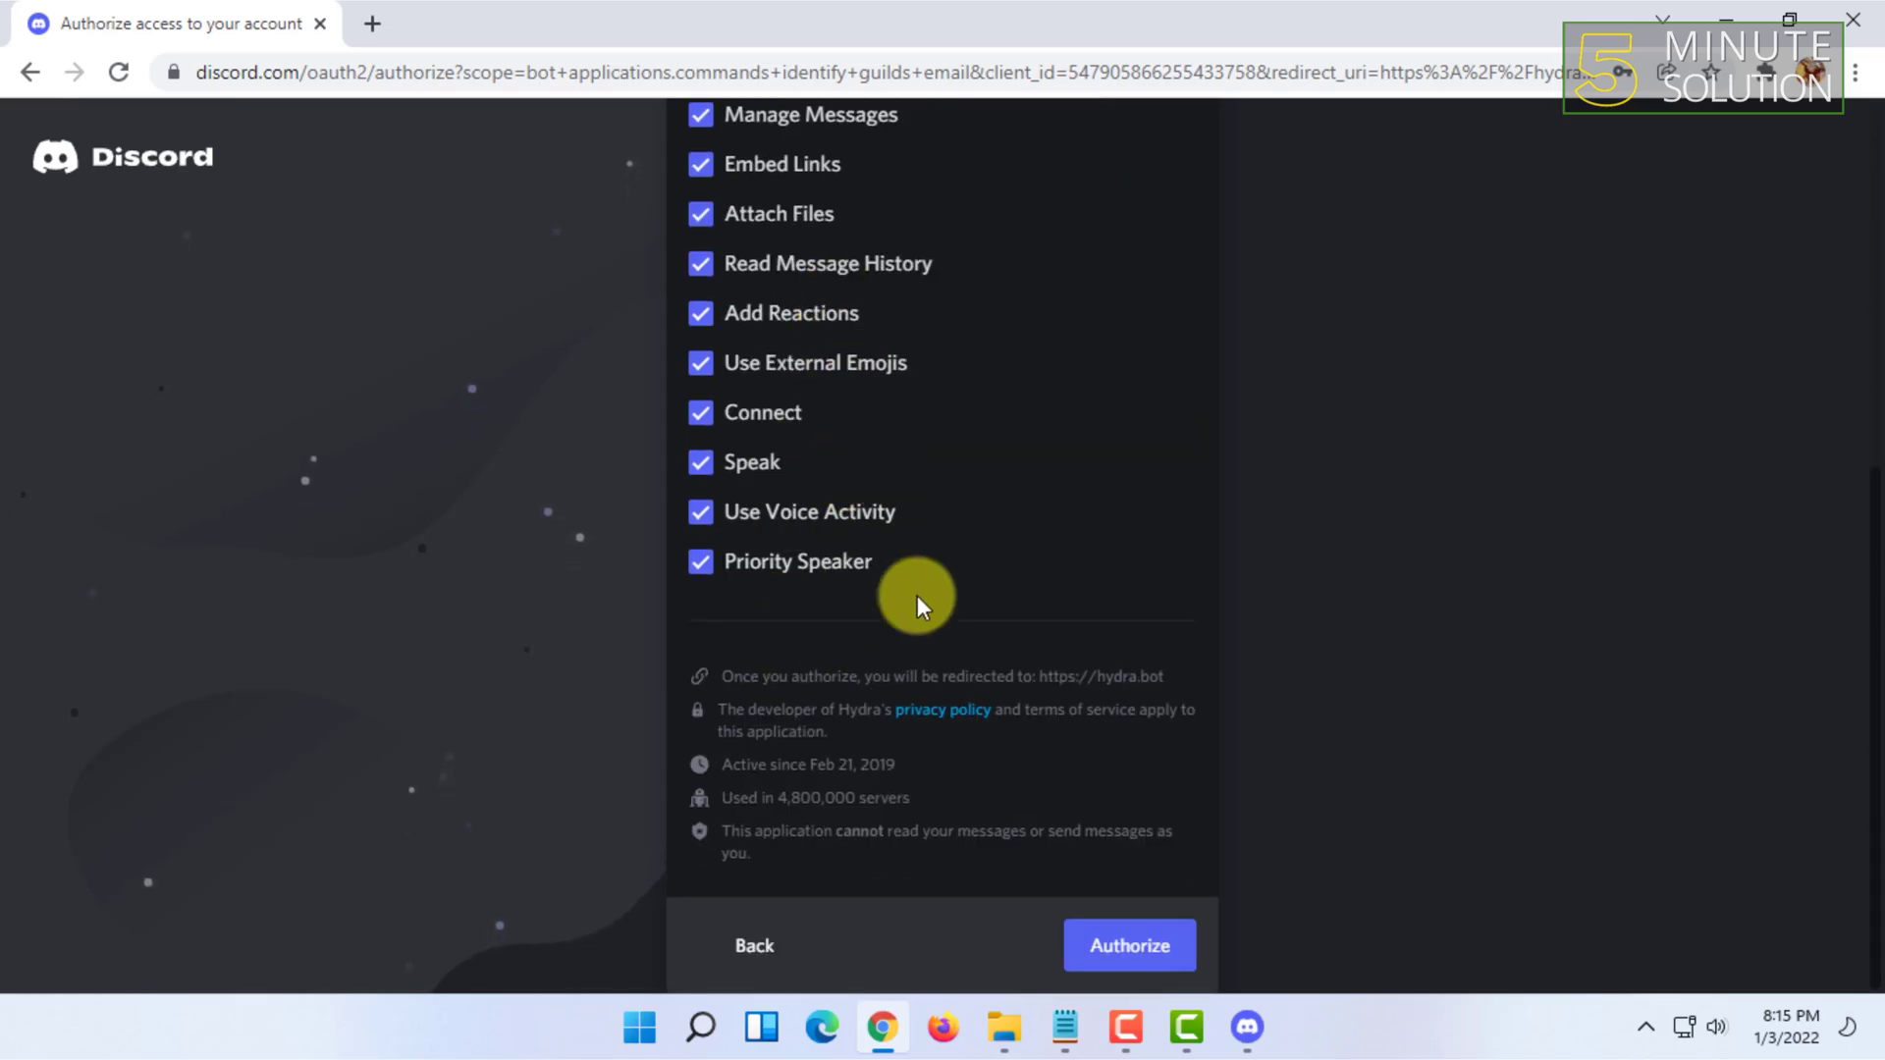
scroll(1094, 912, up, 1)
scroll(1092, 918, down, 1)
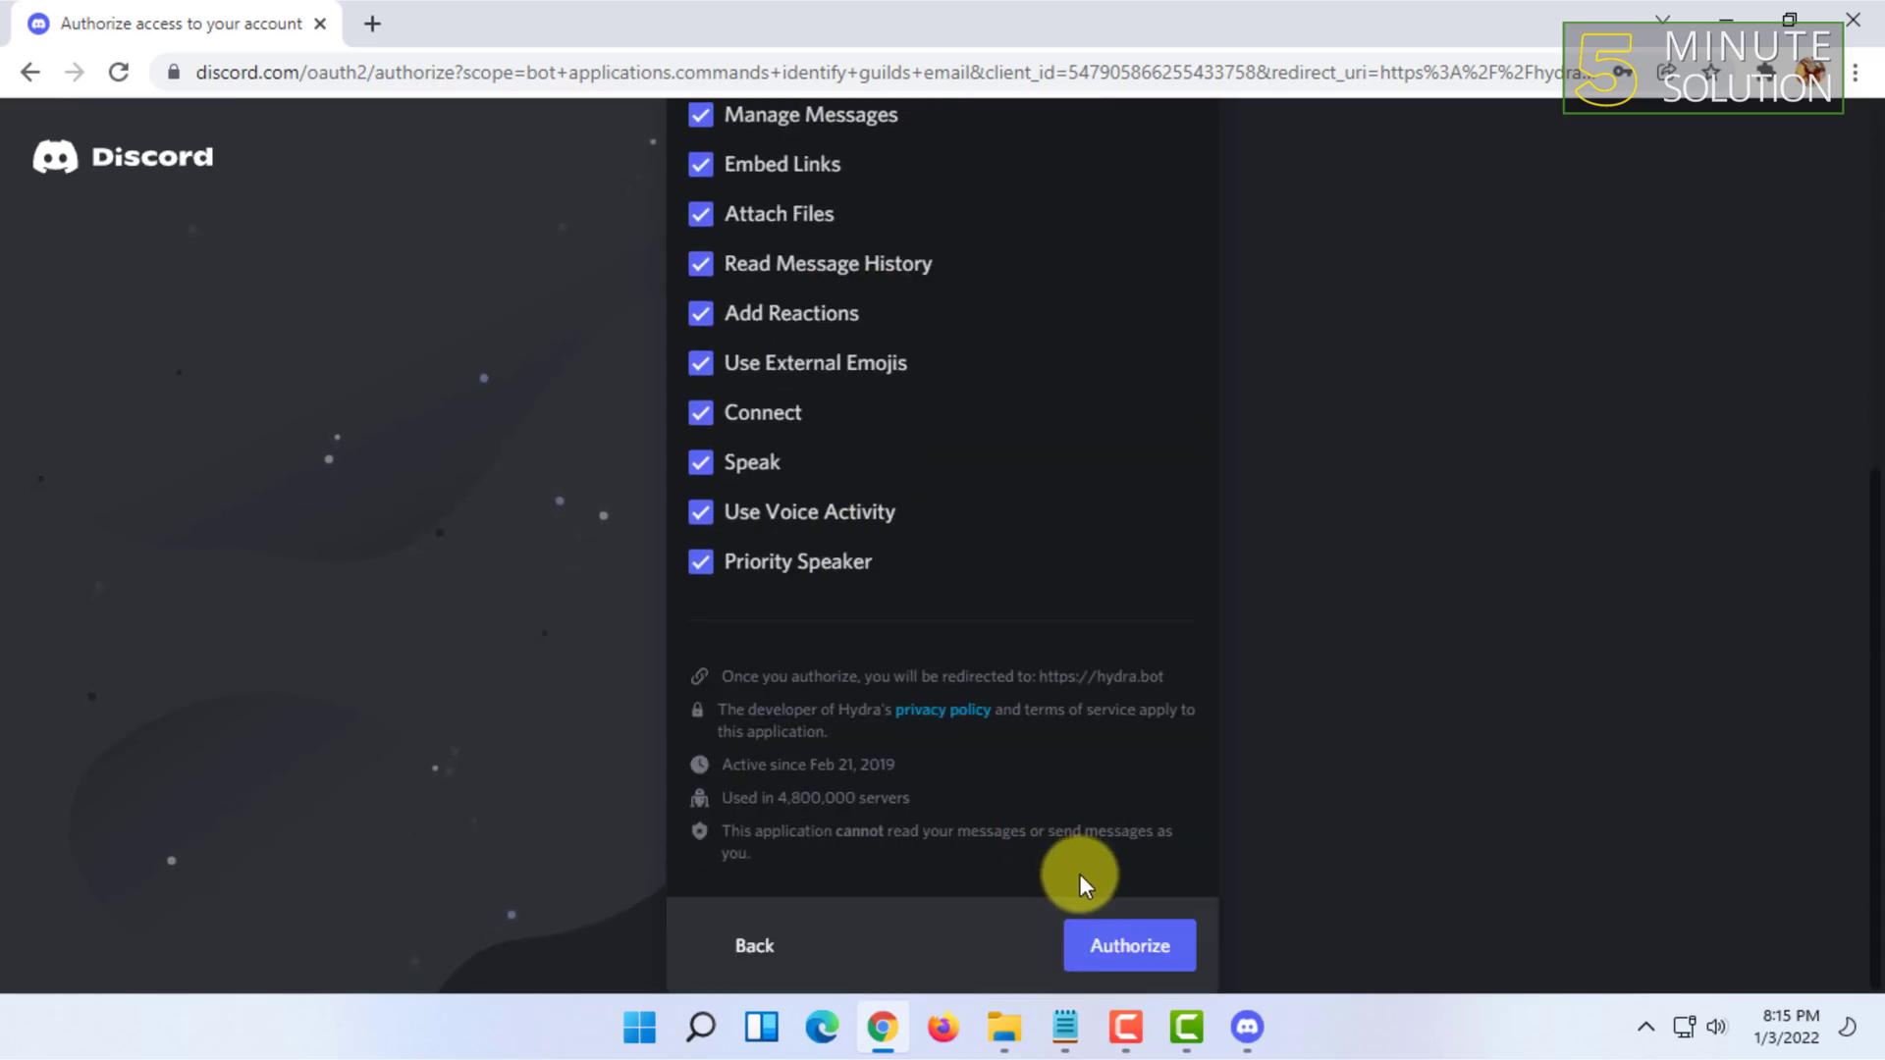
click(1098, 954)
click(829, 728)
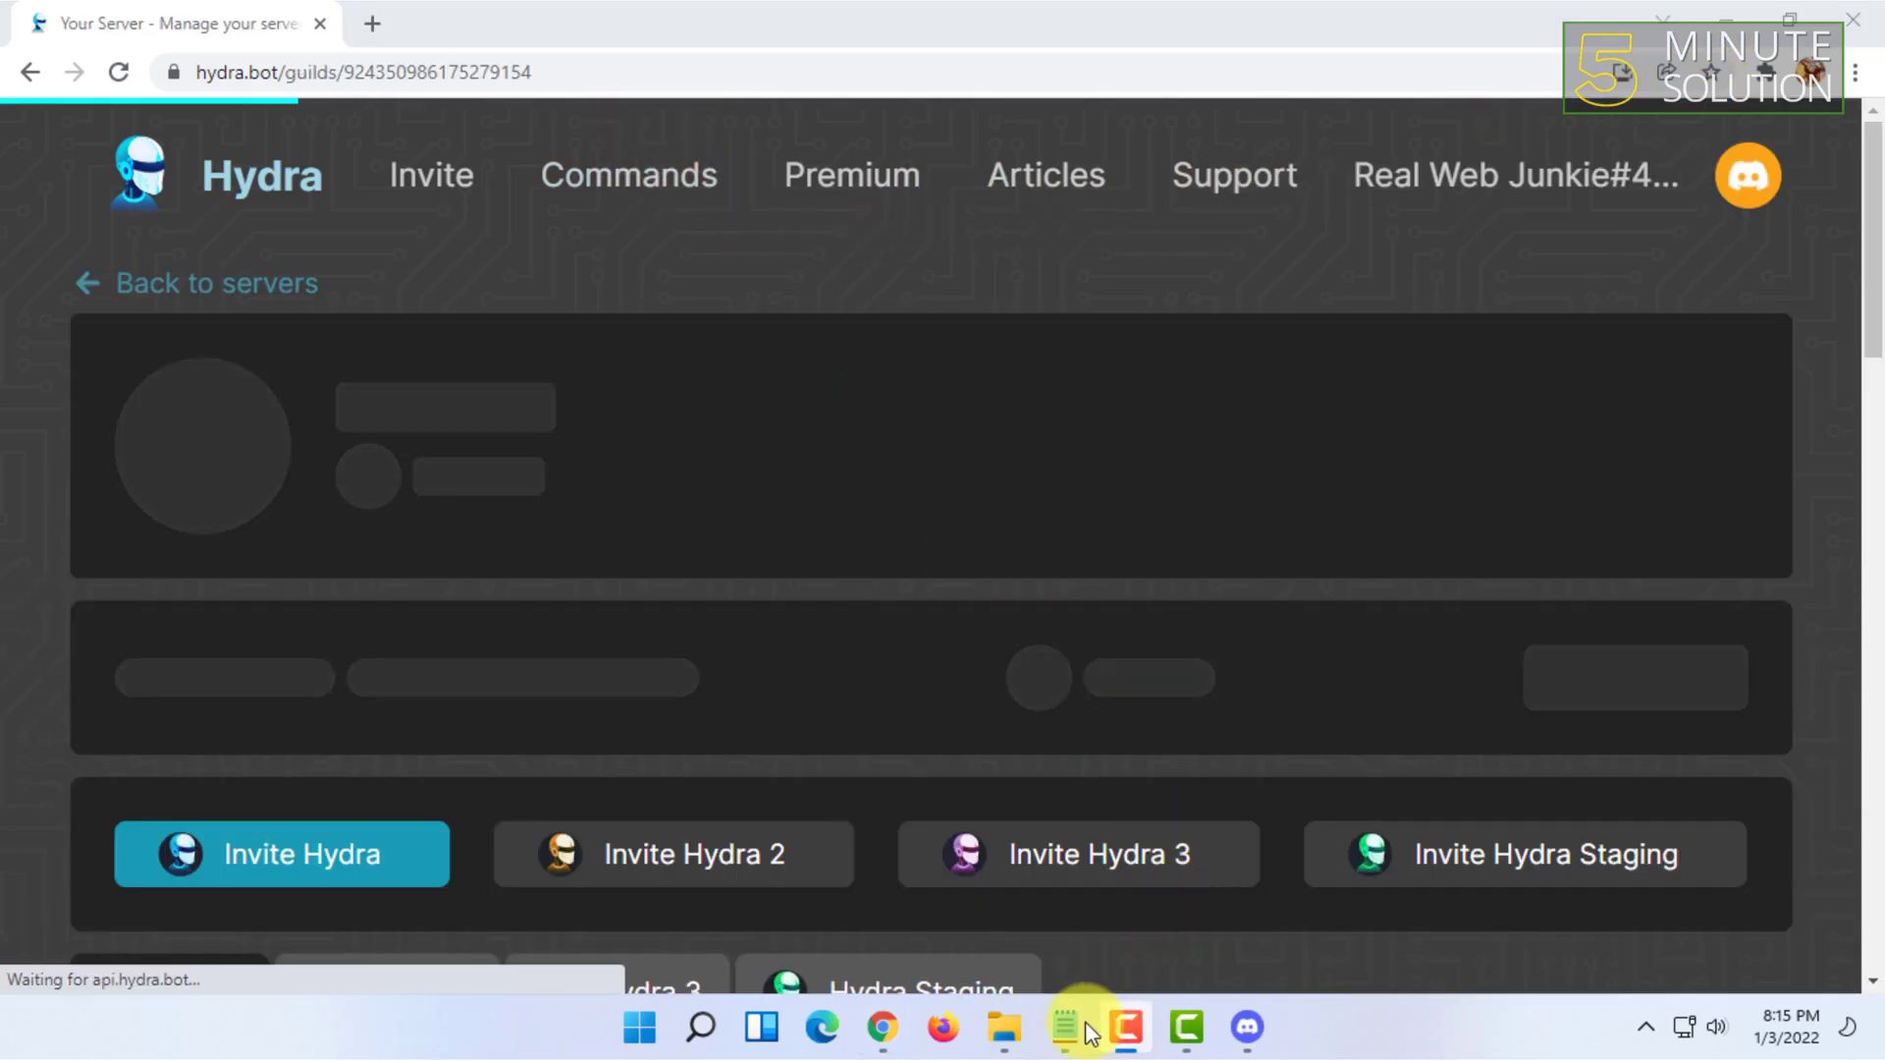
View Hydra's welcome message in the server's #general channel and mute the microphone.
click(1246, 1026)
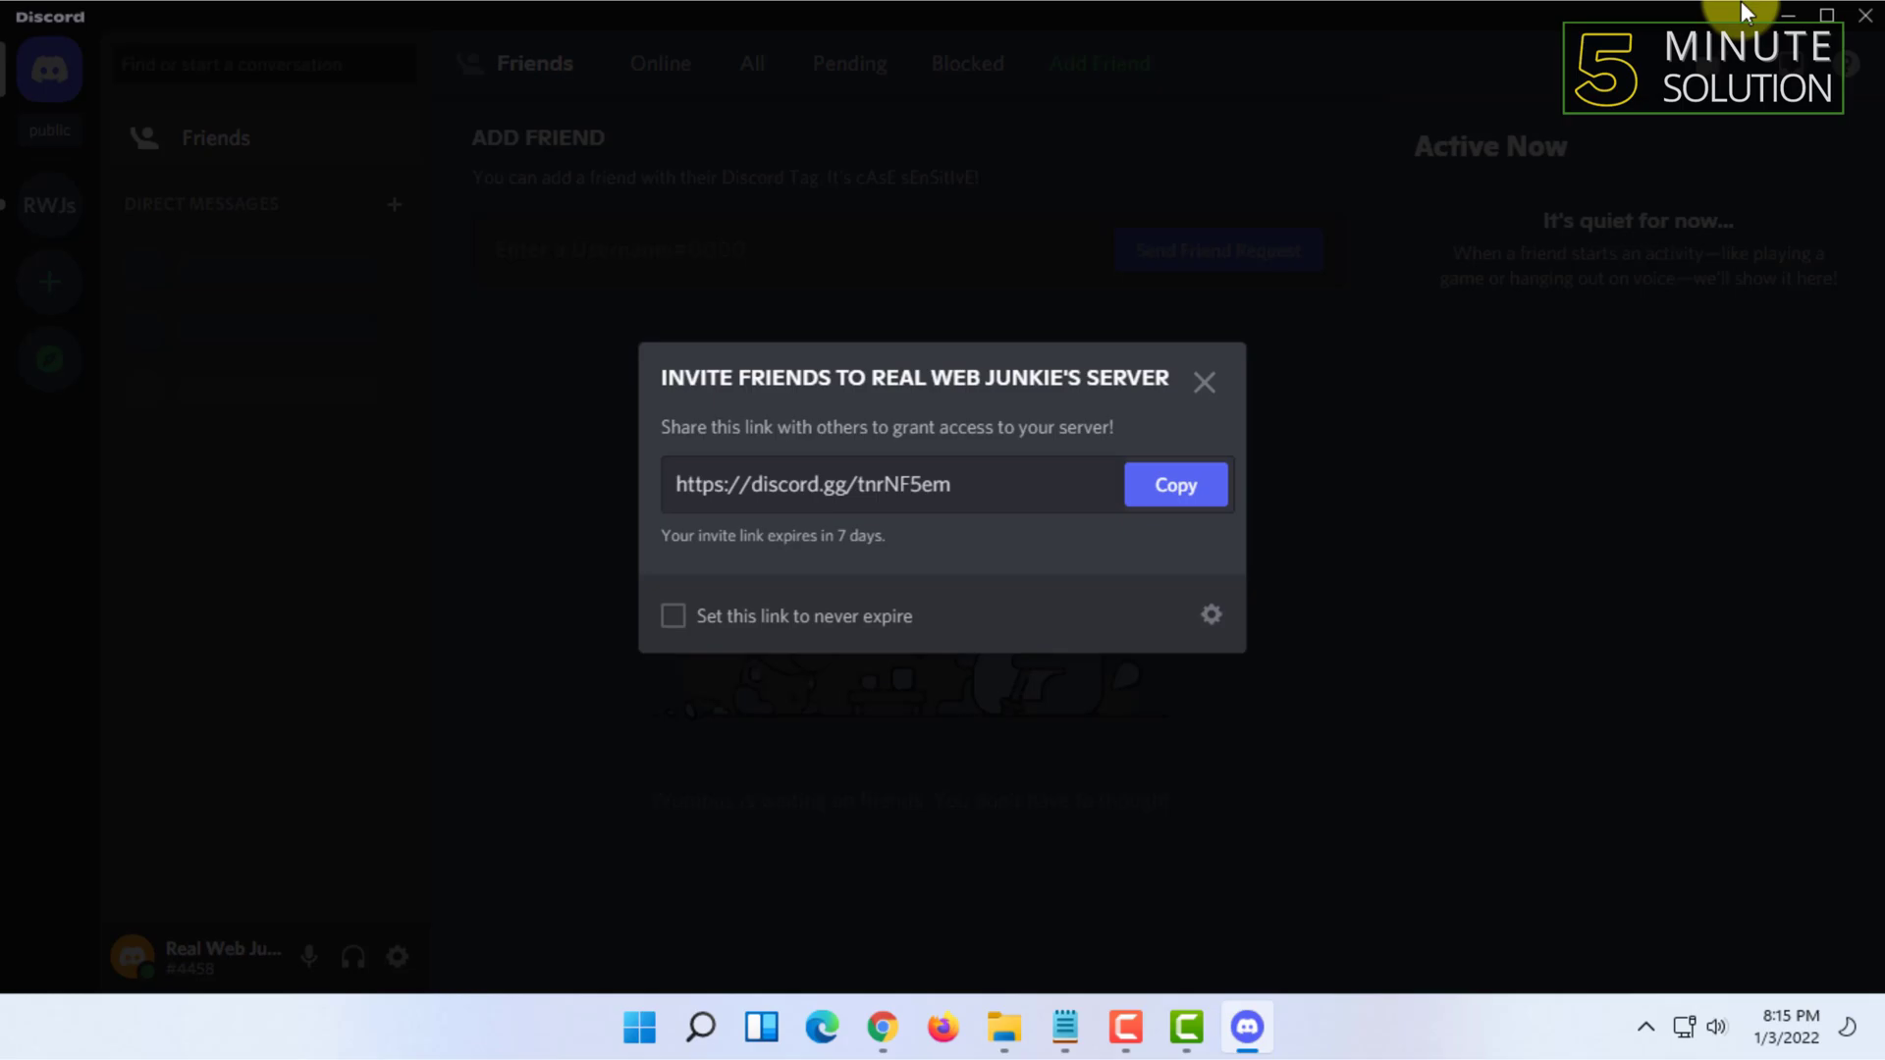
click(1202, 382)
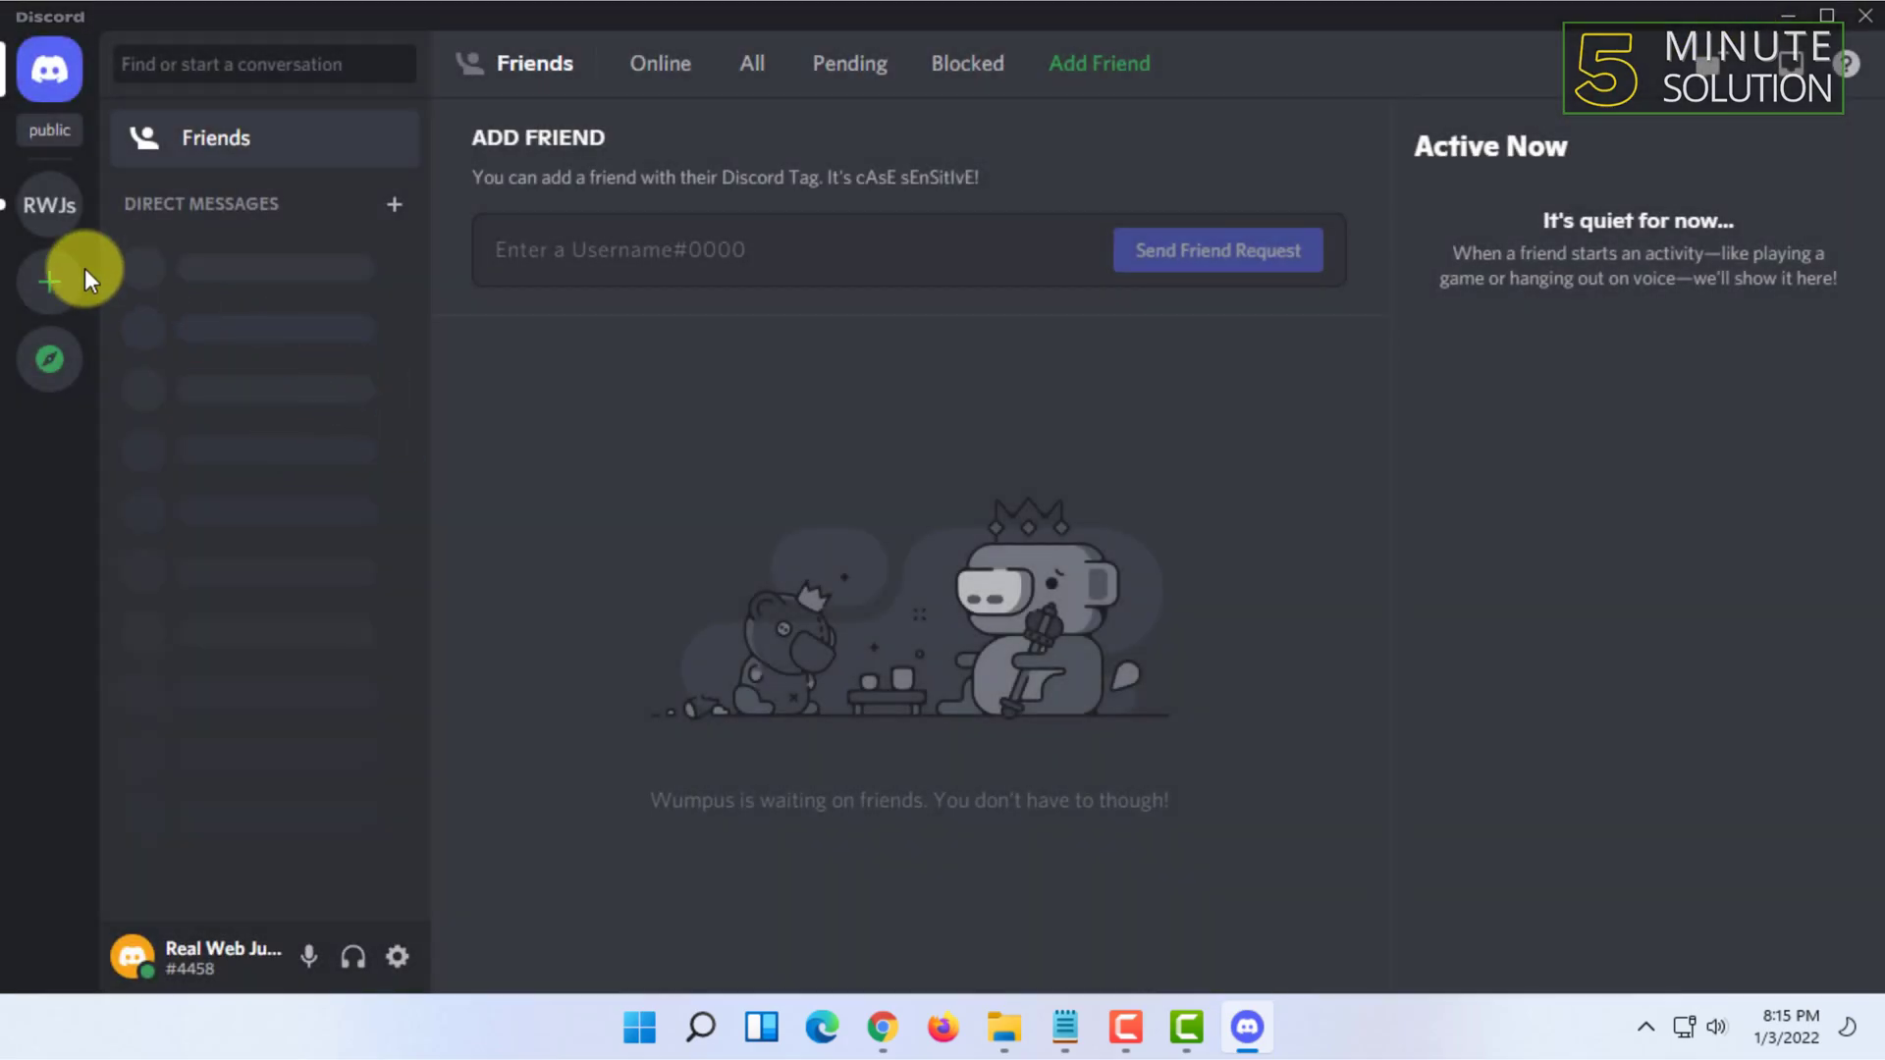
click(56, 205)
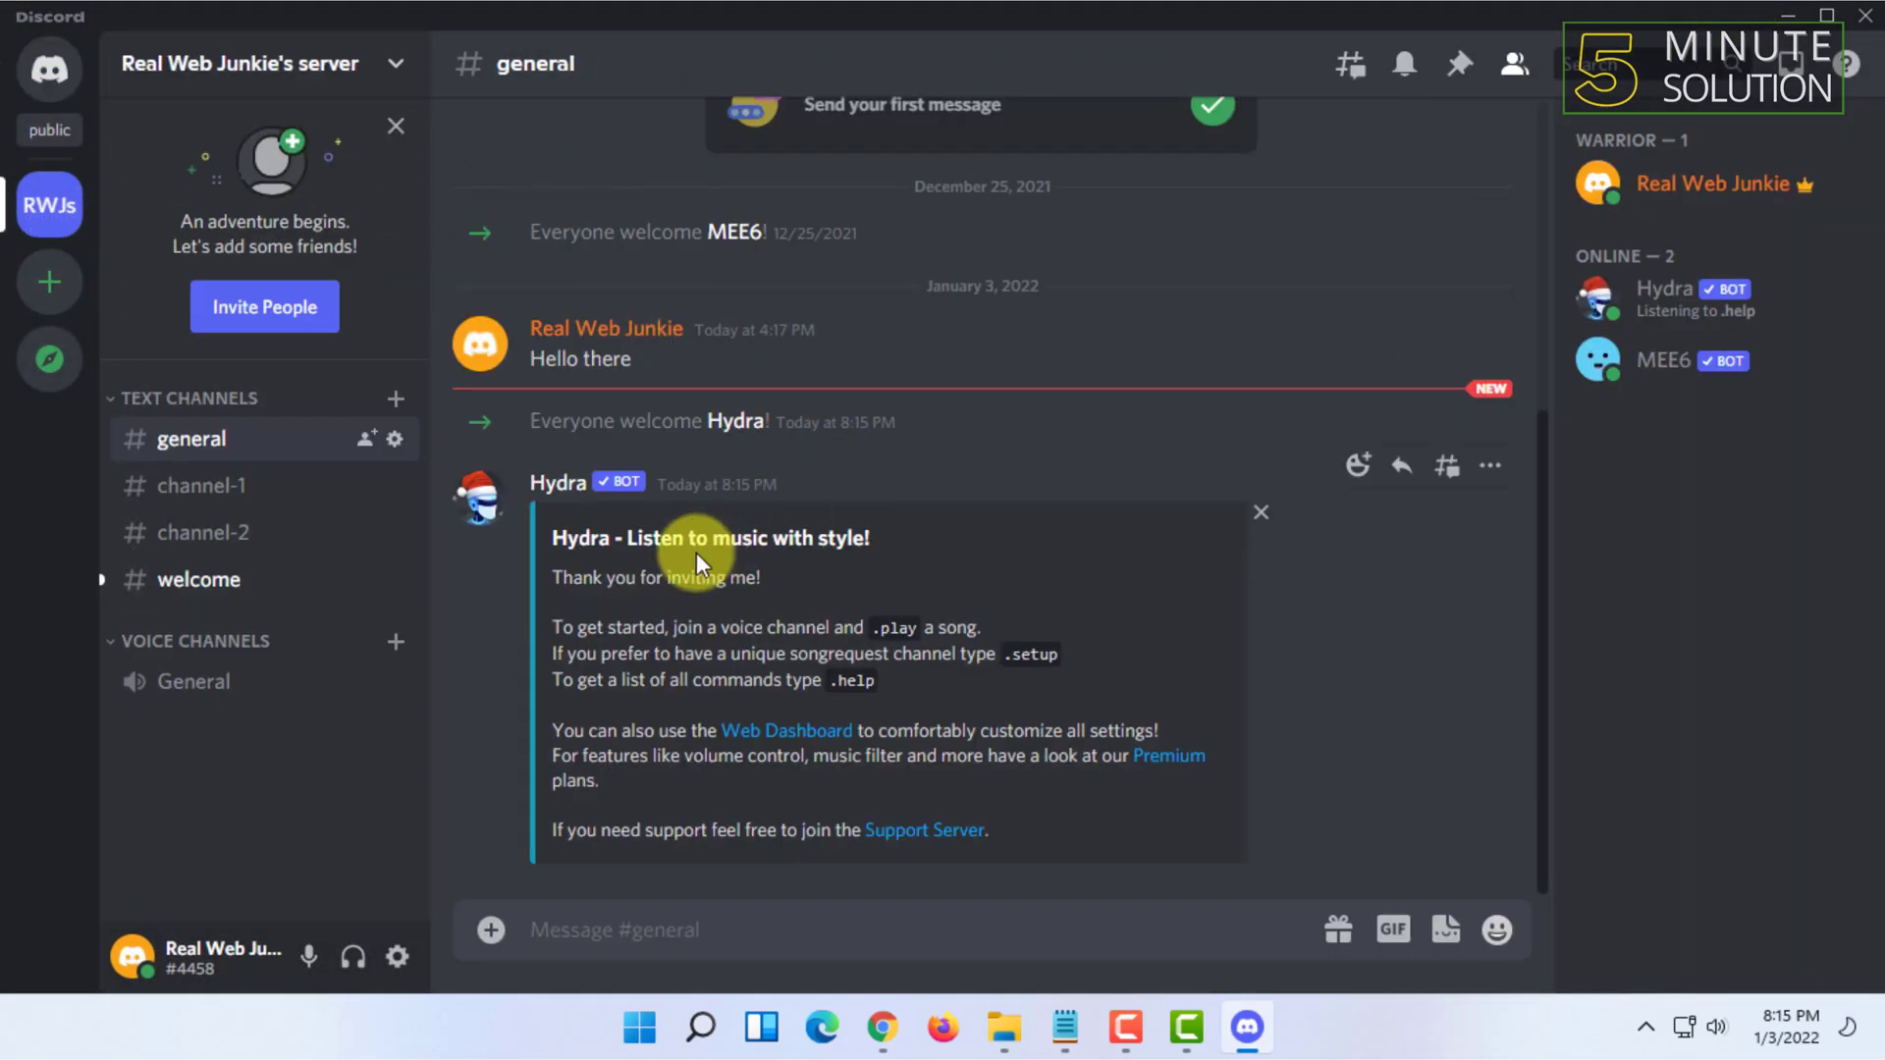
drag(591, 540, 782, 559)
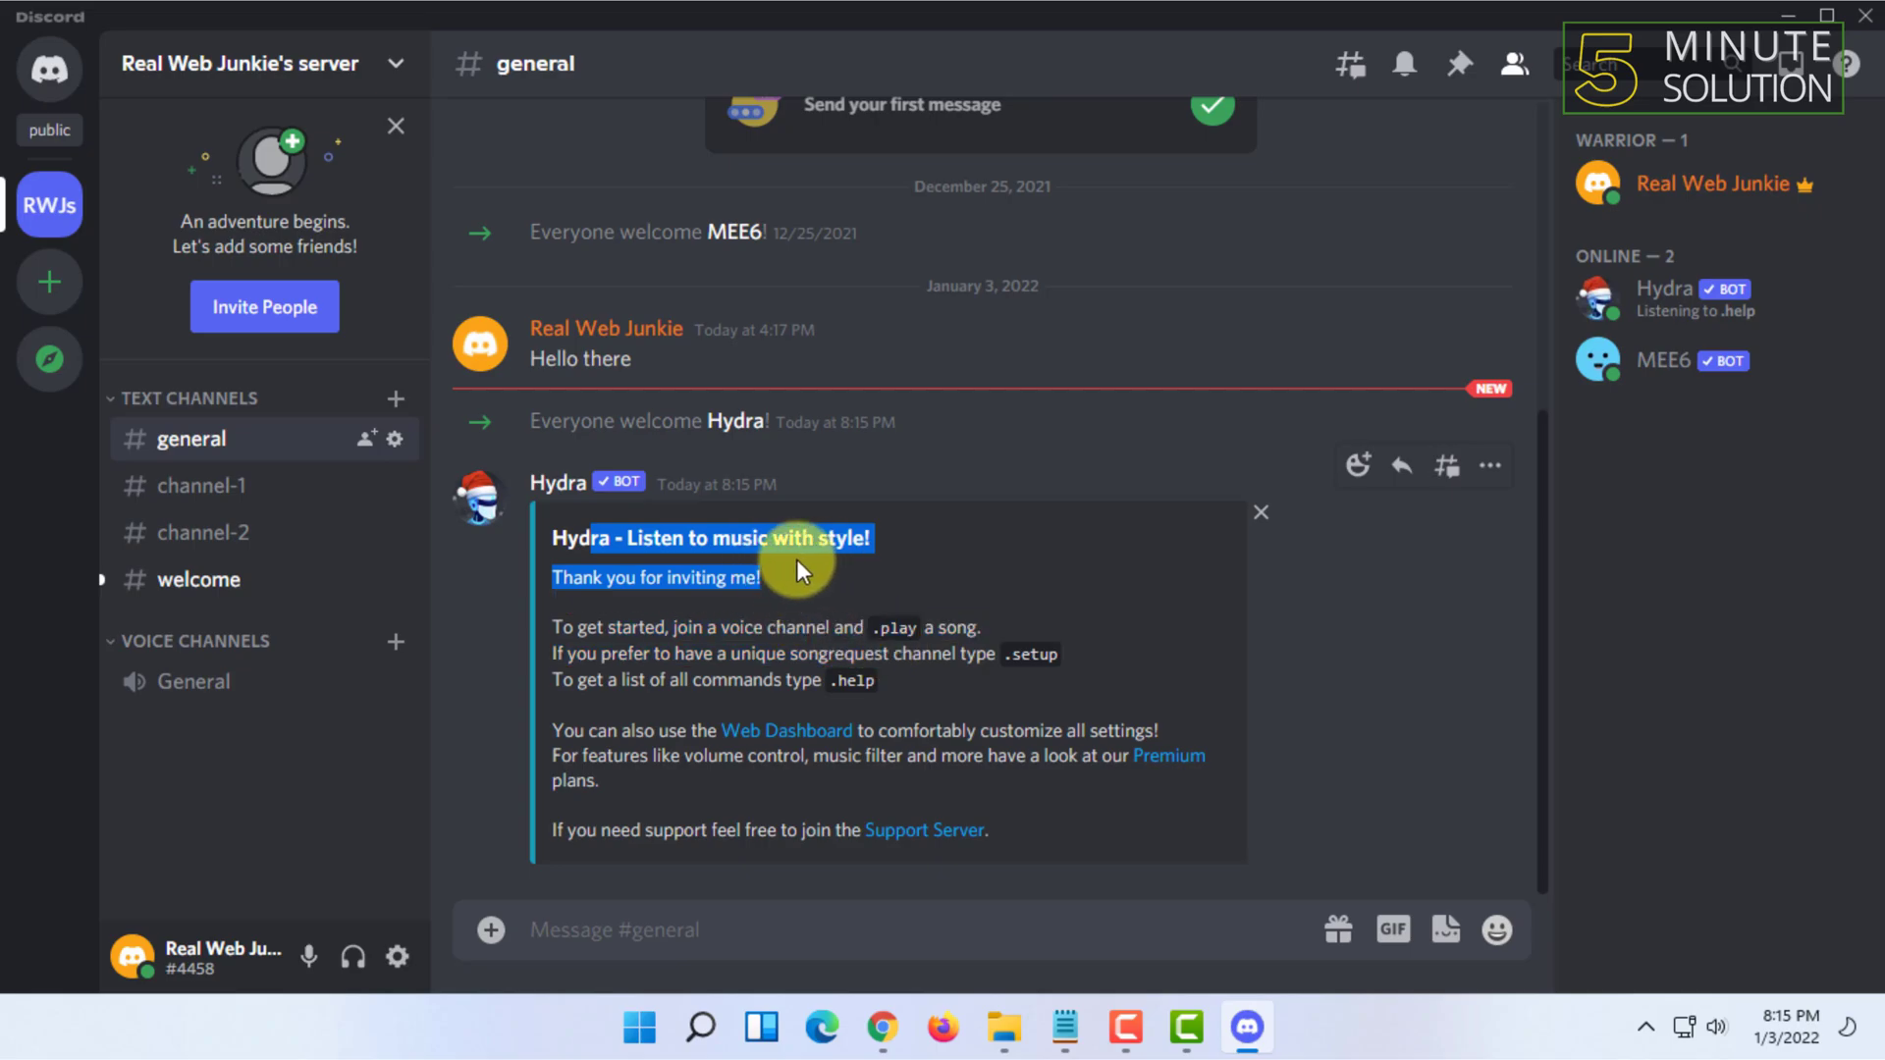
mouse_move(221, 681)
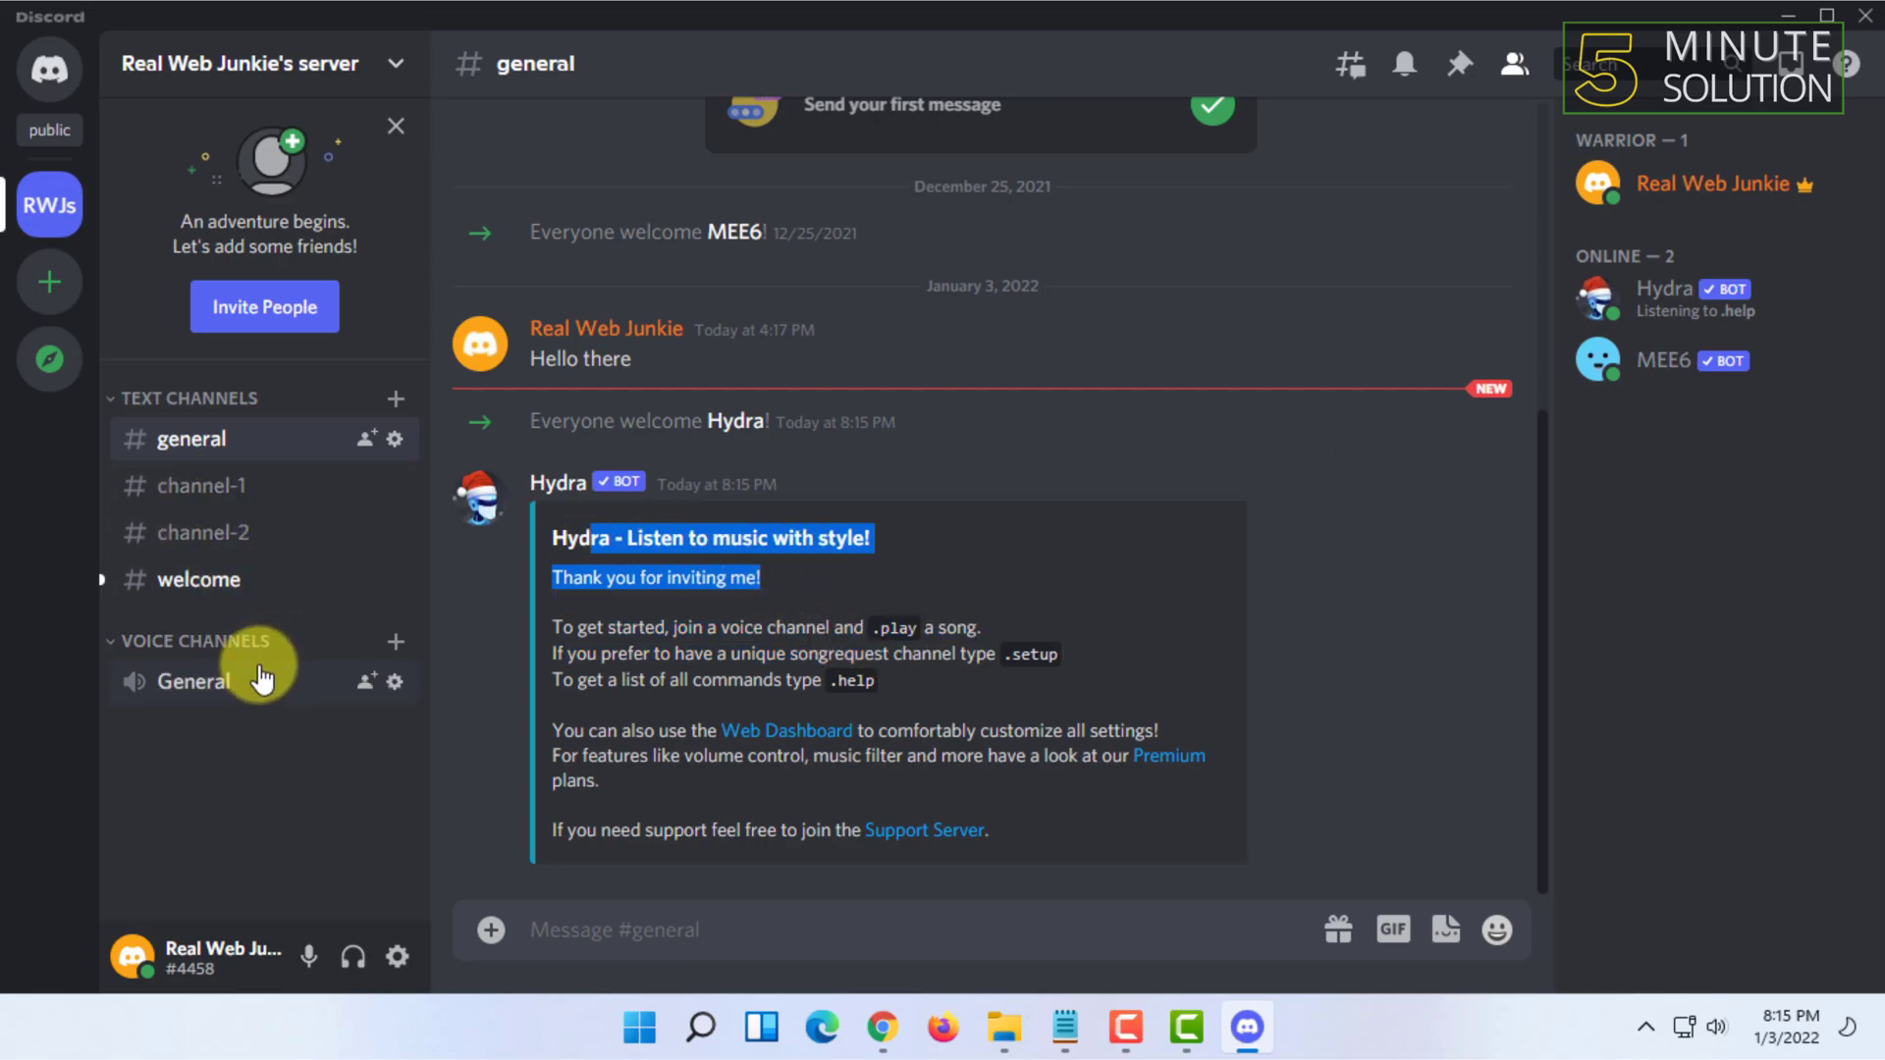
click(353, 958)
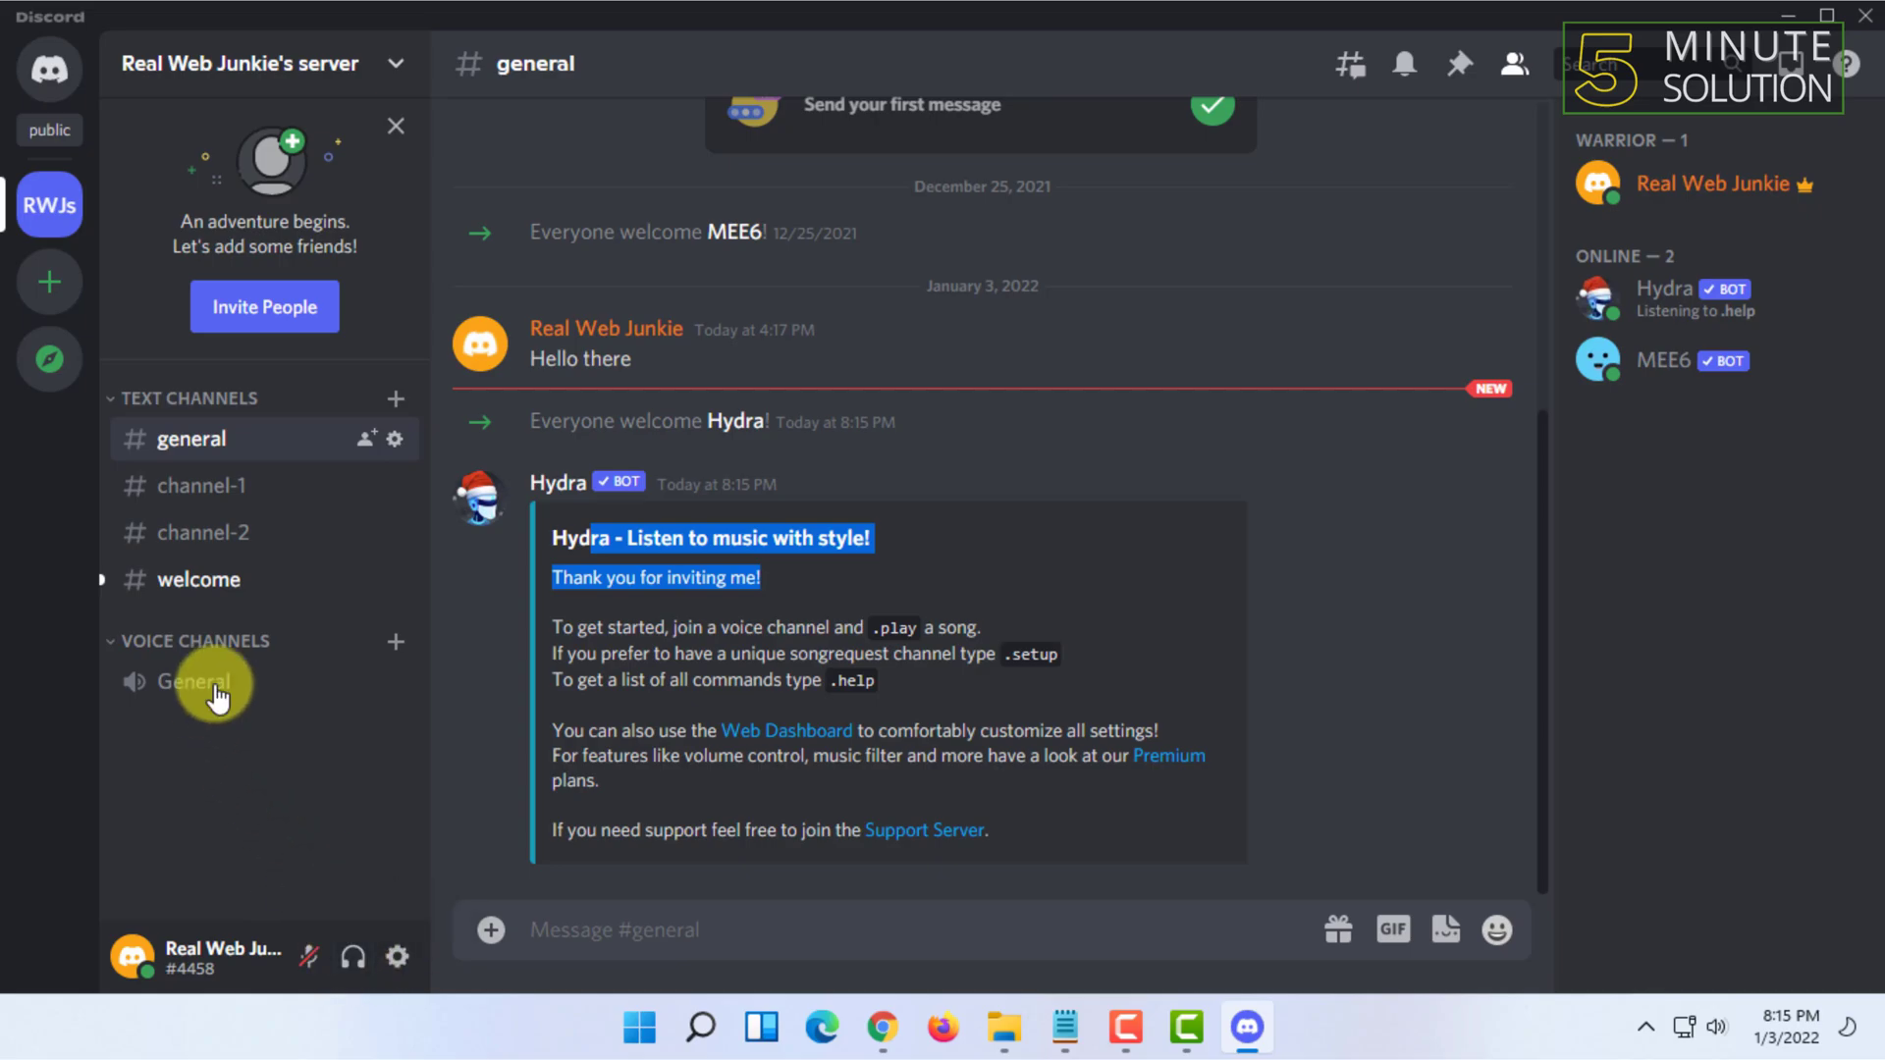
mouse_move(884, 663)
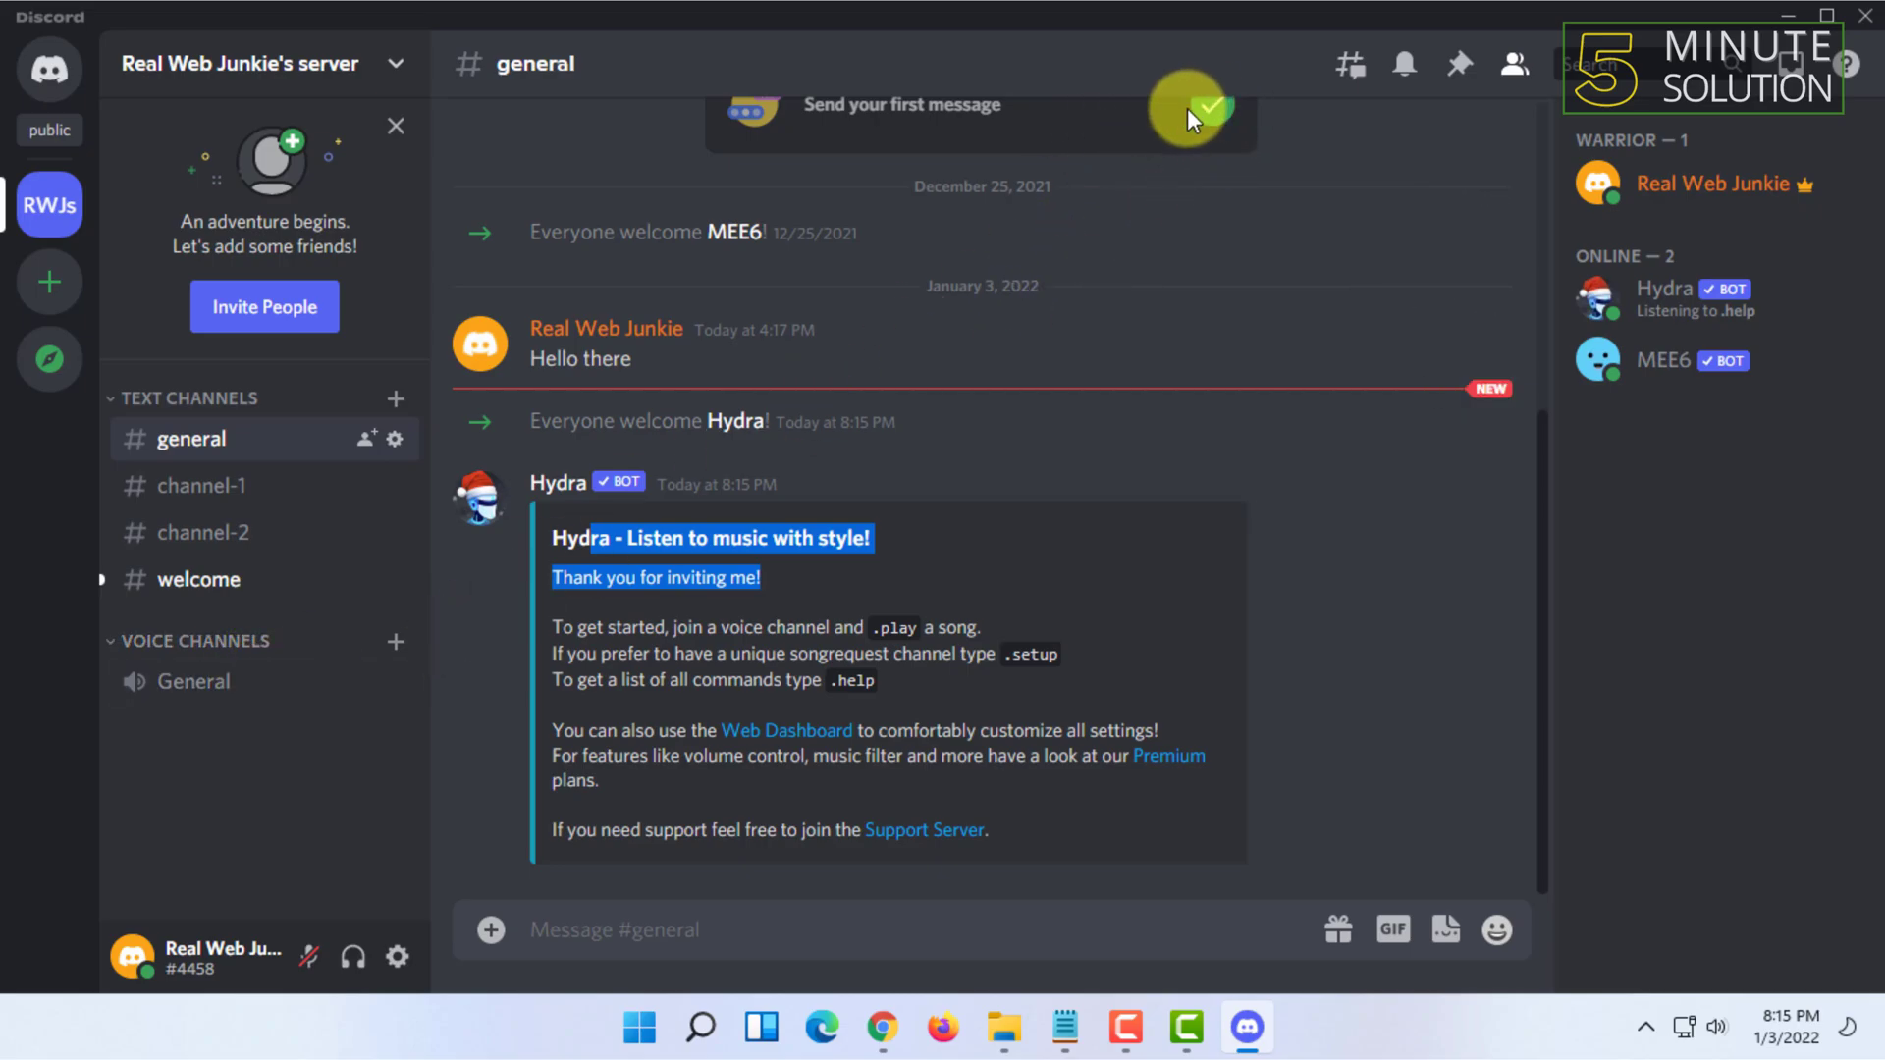
Join the General voice channel and send '.play' then '.play music' to Hydra.
click(193, 680)
click(653, 926)
text(.play)
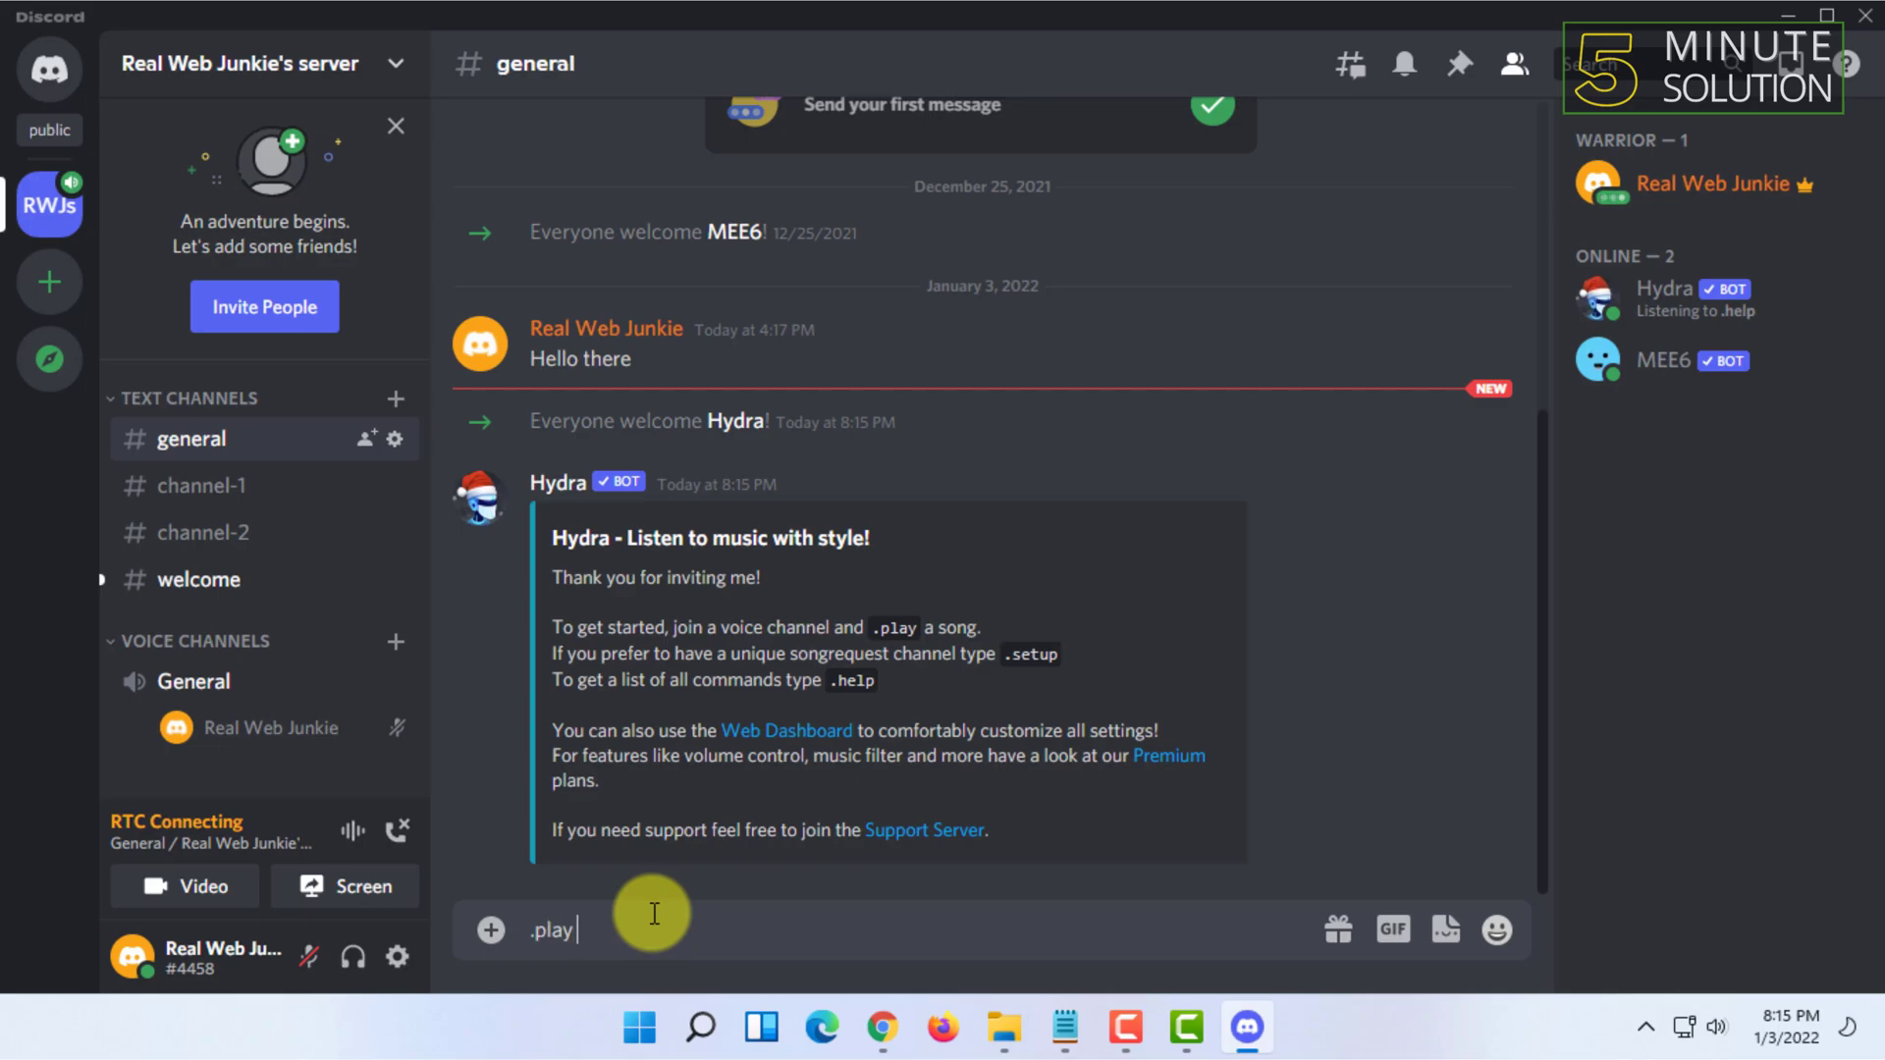
key(Return)
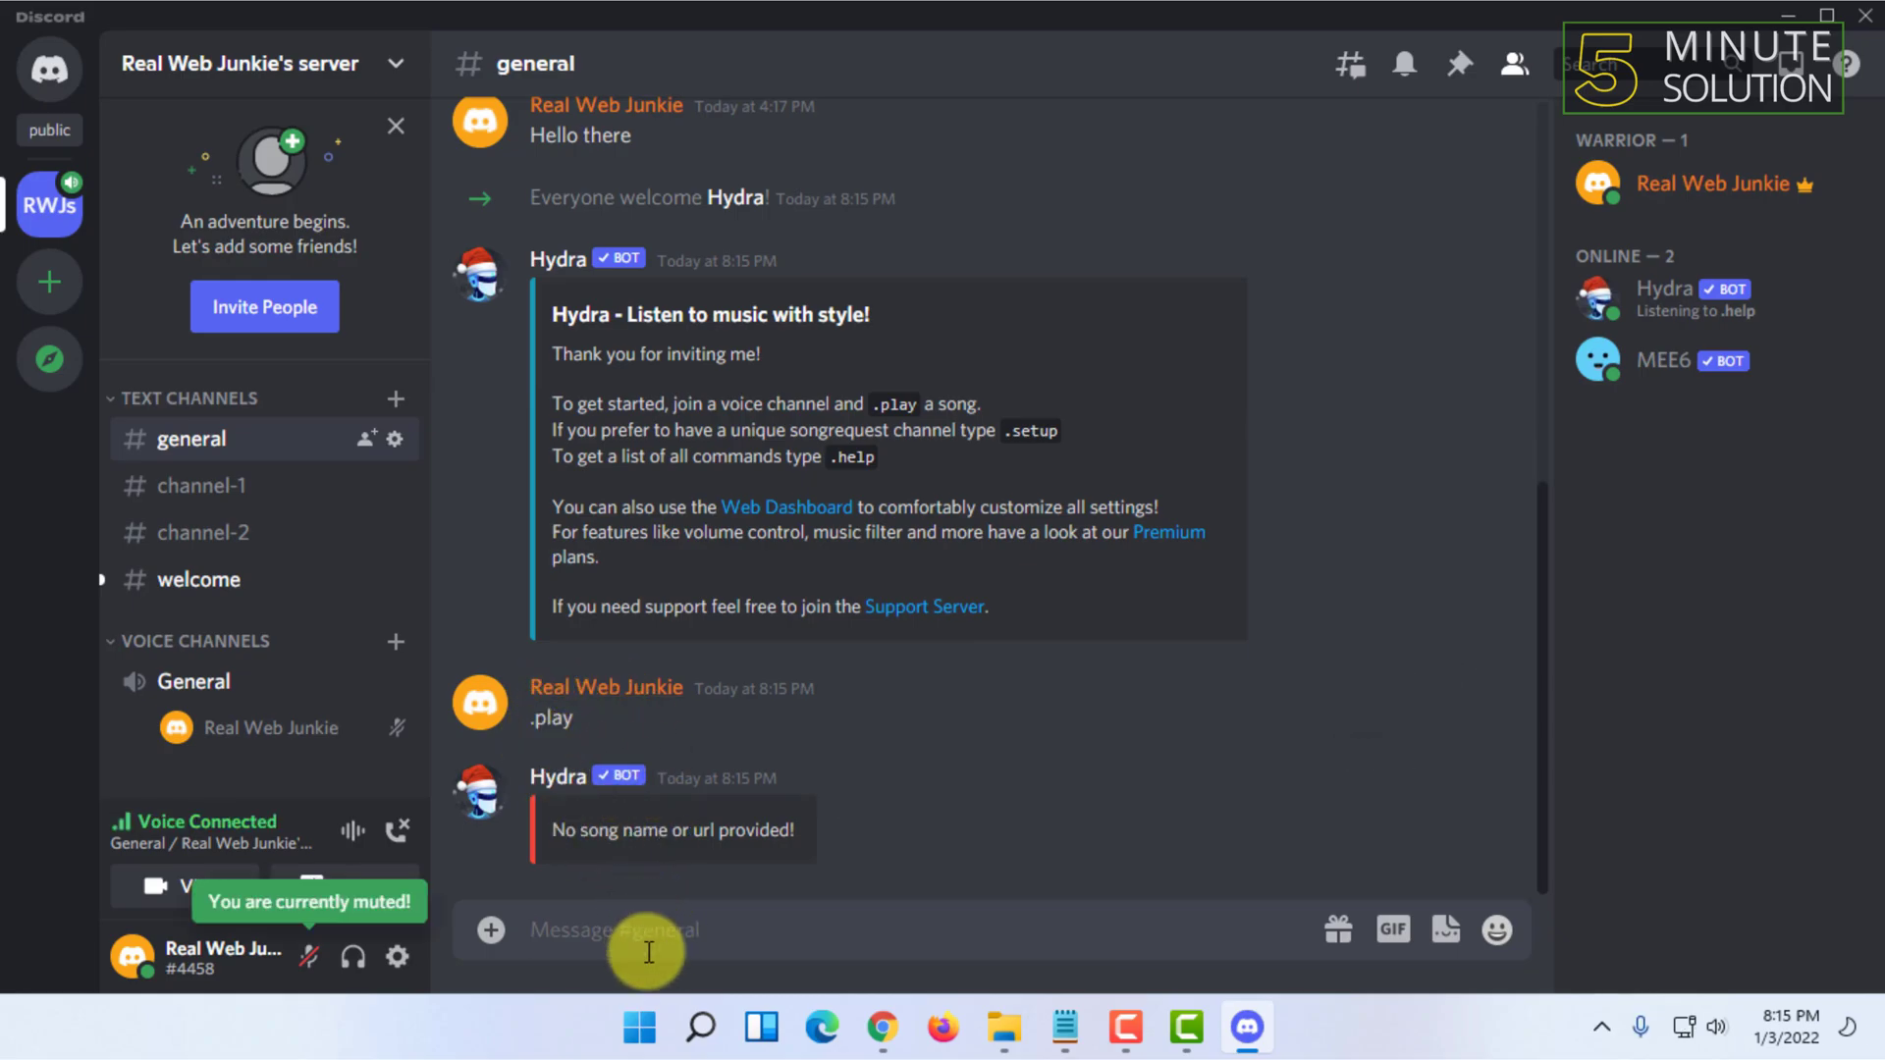
text(.play music)
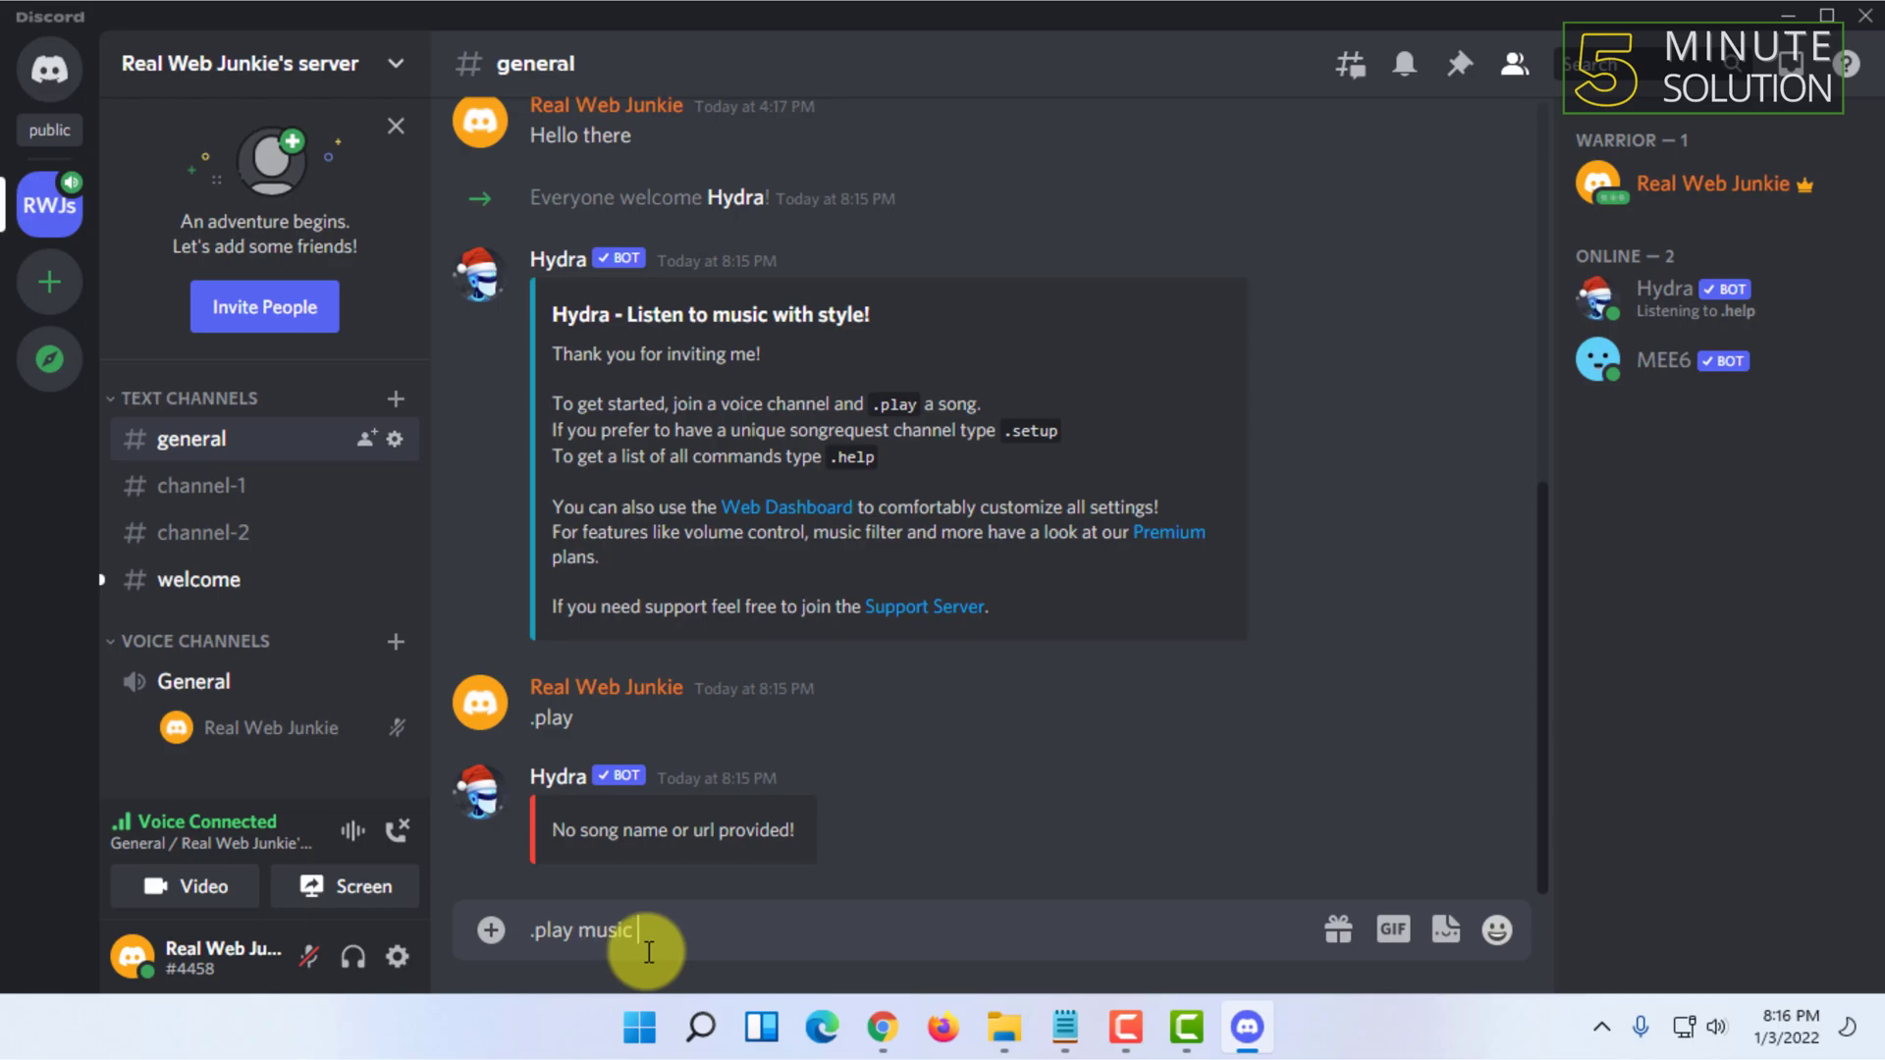
key(Return)
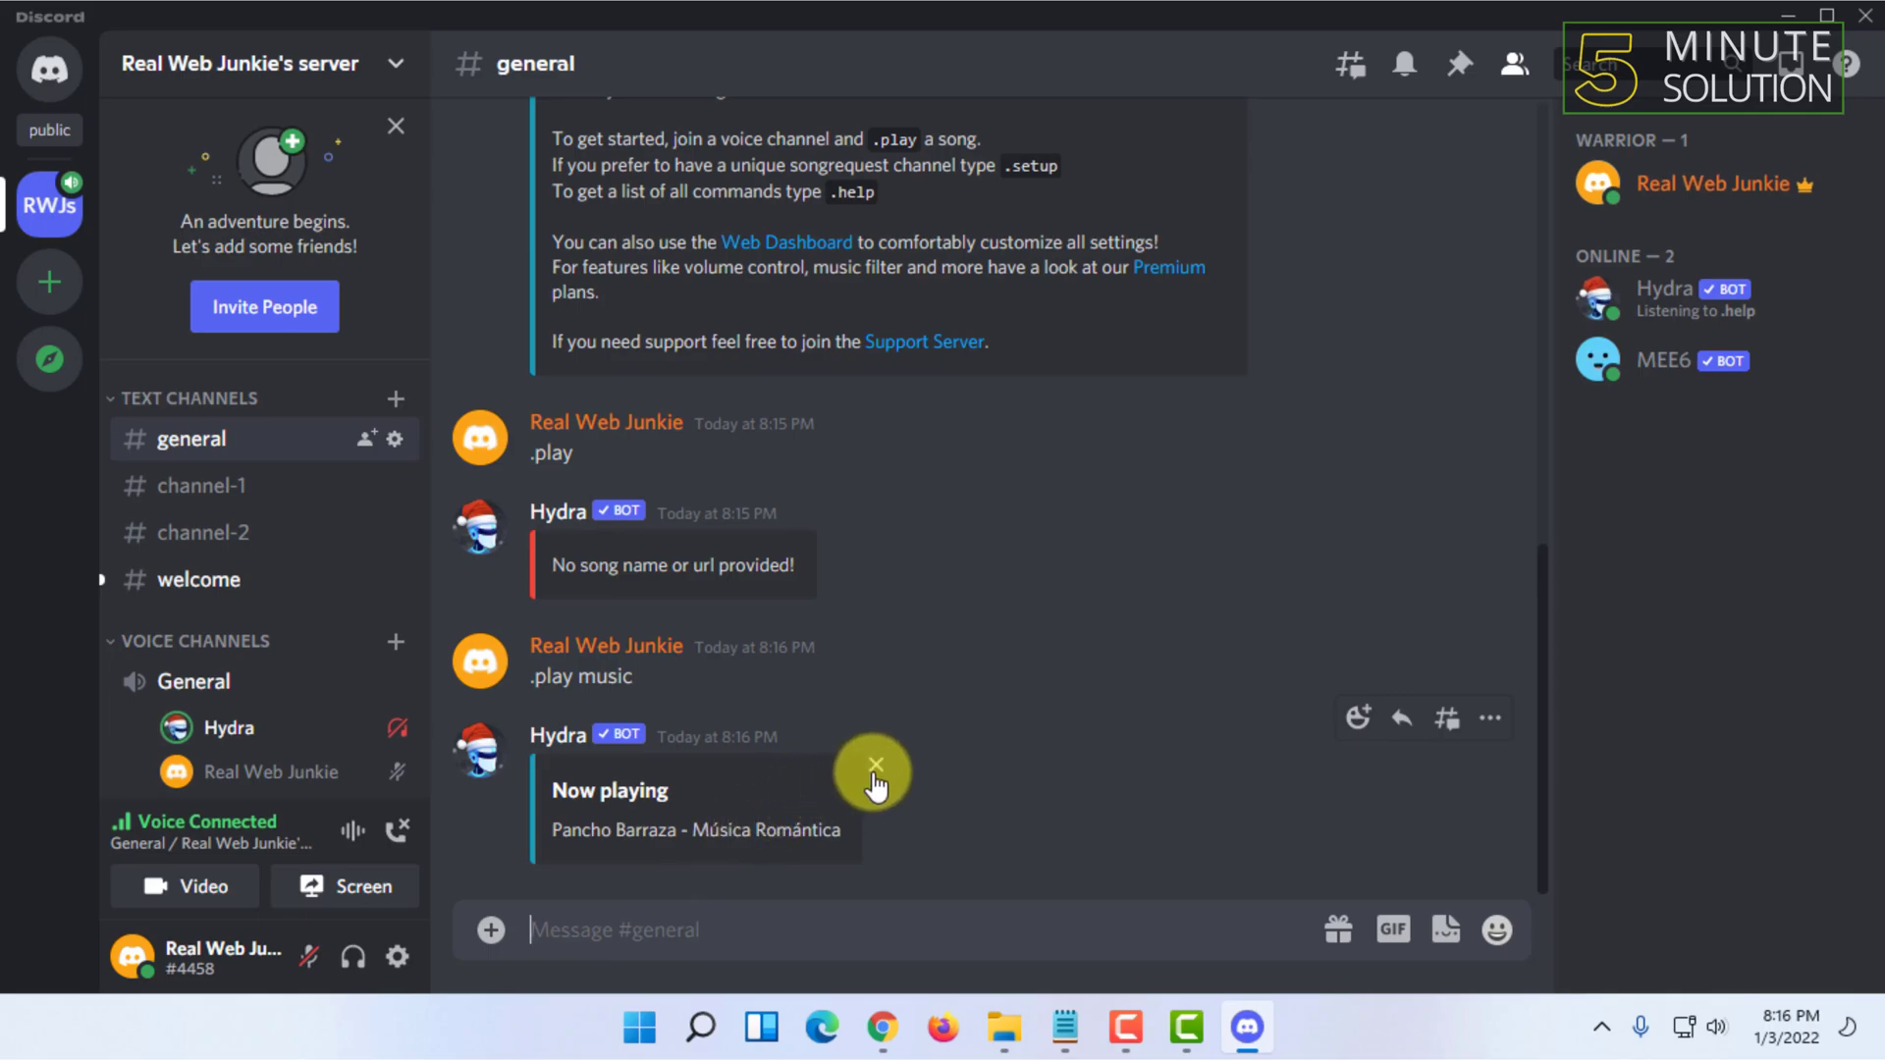
mouse_move(972, 788)
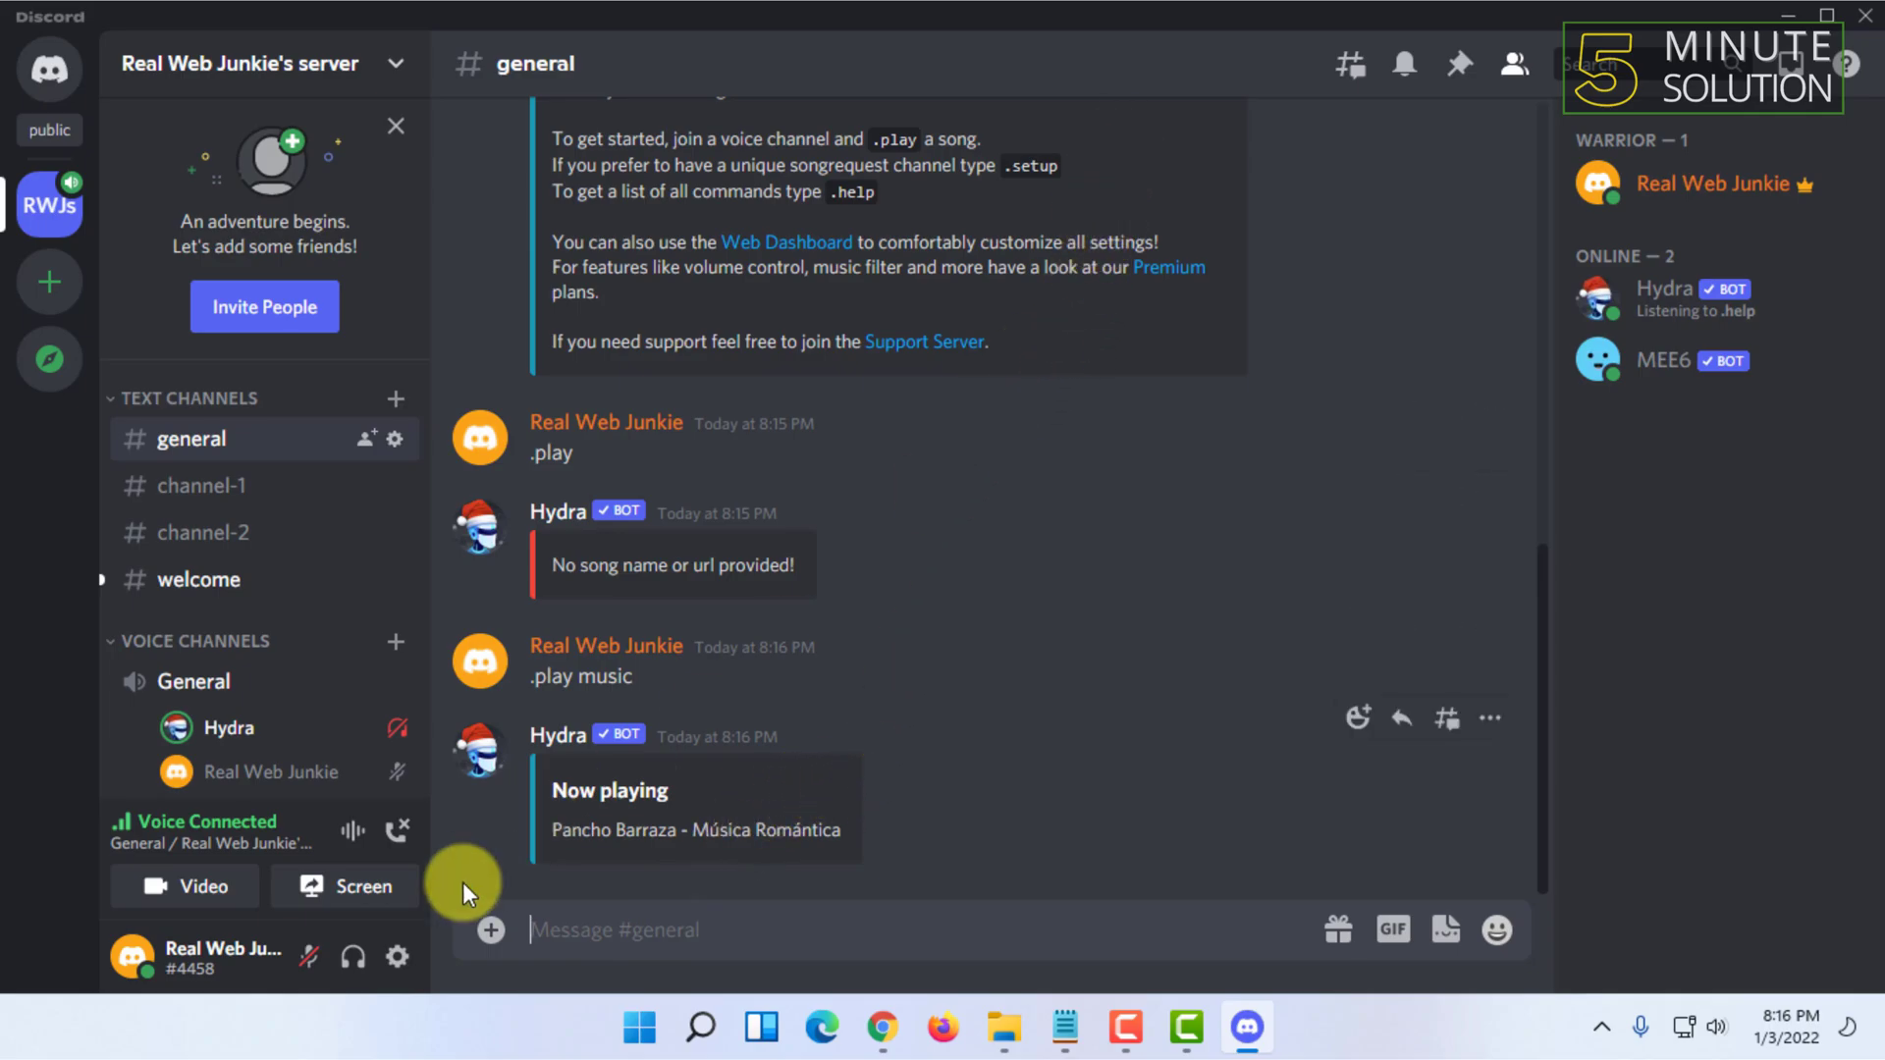
Deafen self and remove all embeds from Hydra's Now playing reply.
click(354, 956)
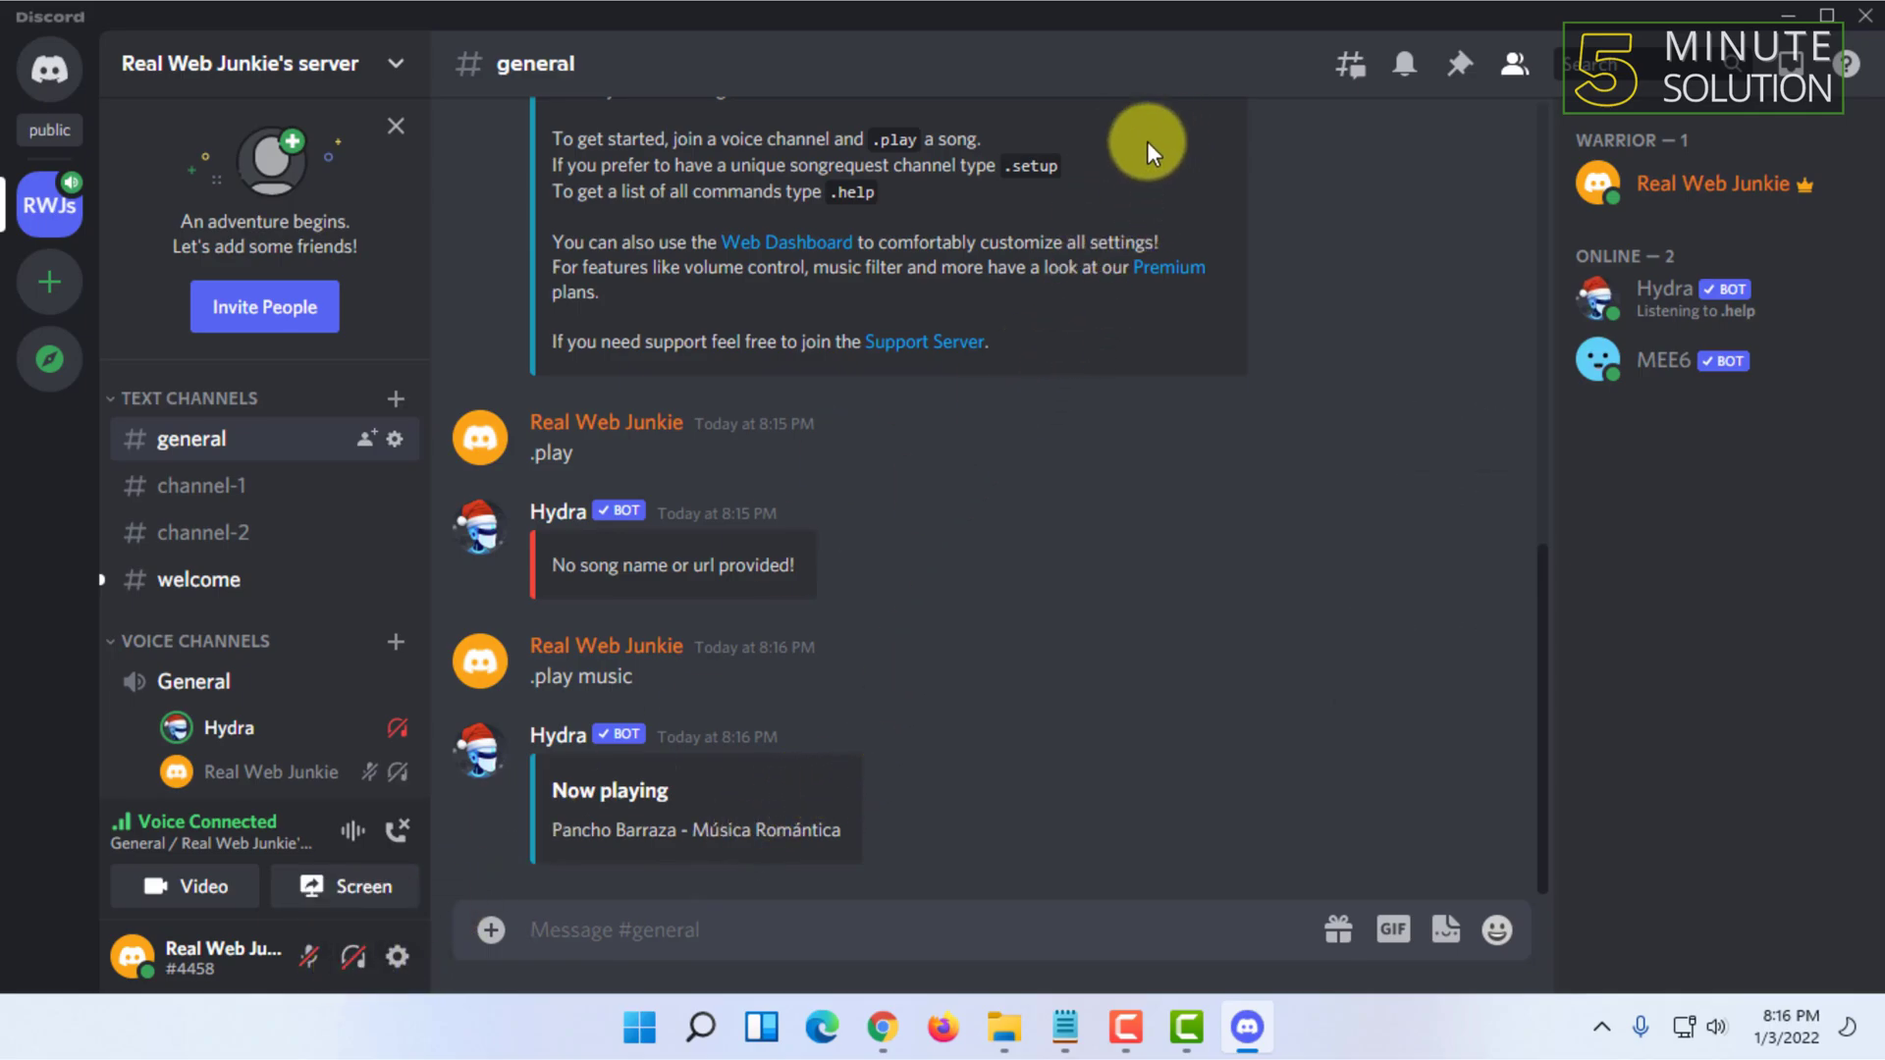
click(877, 766)
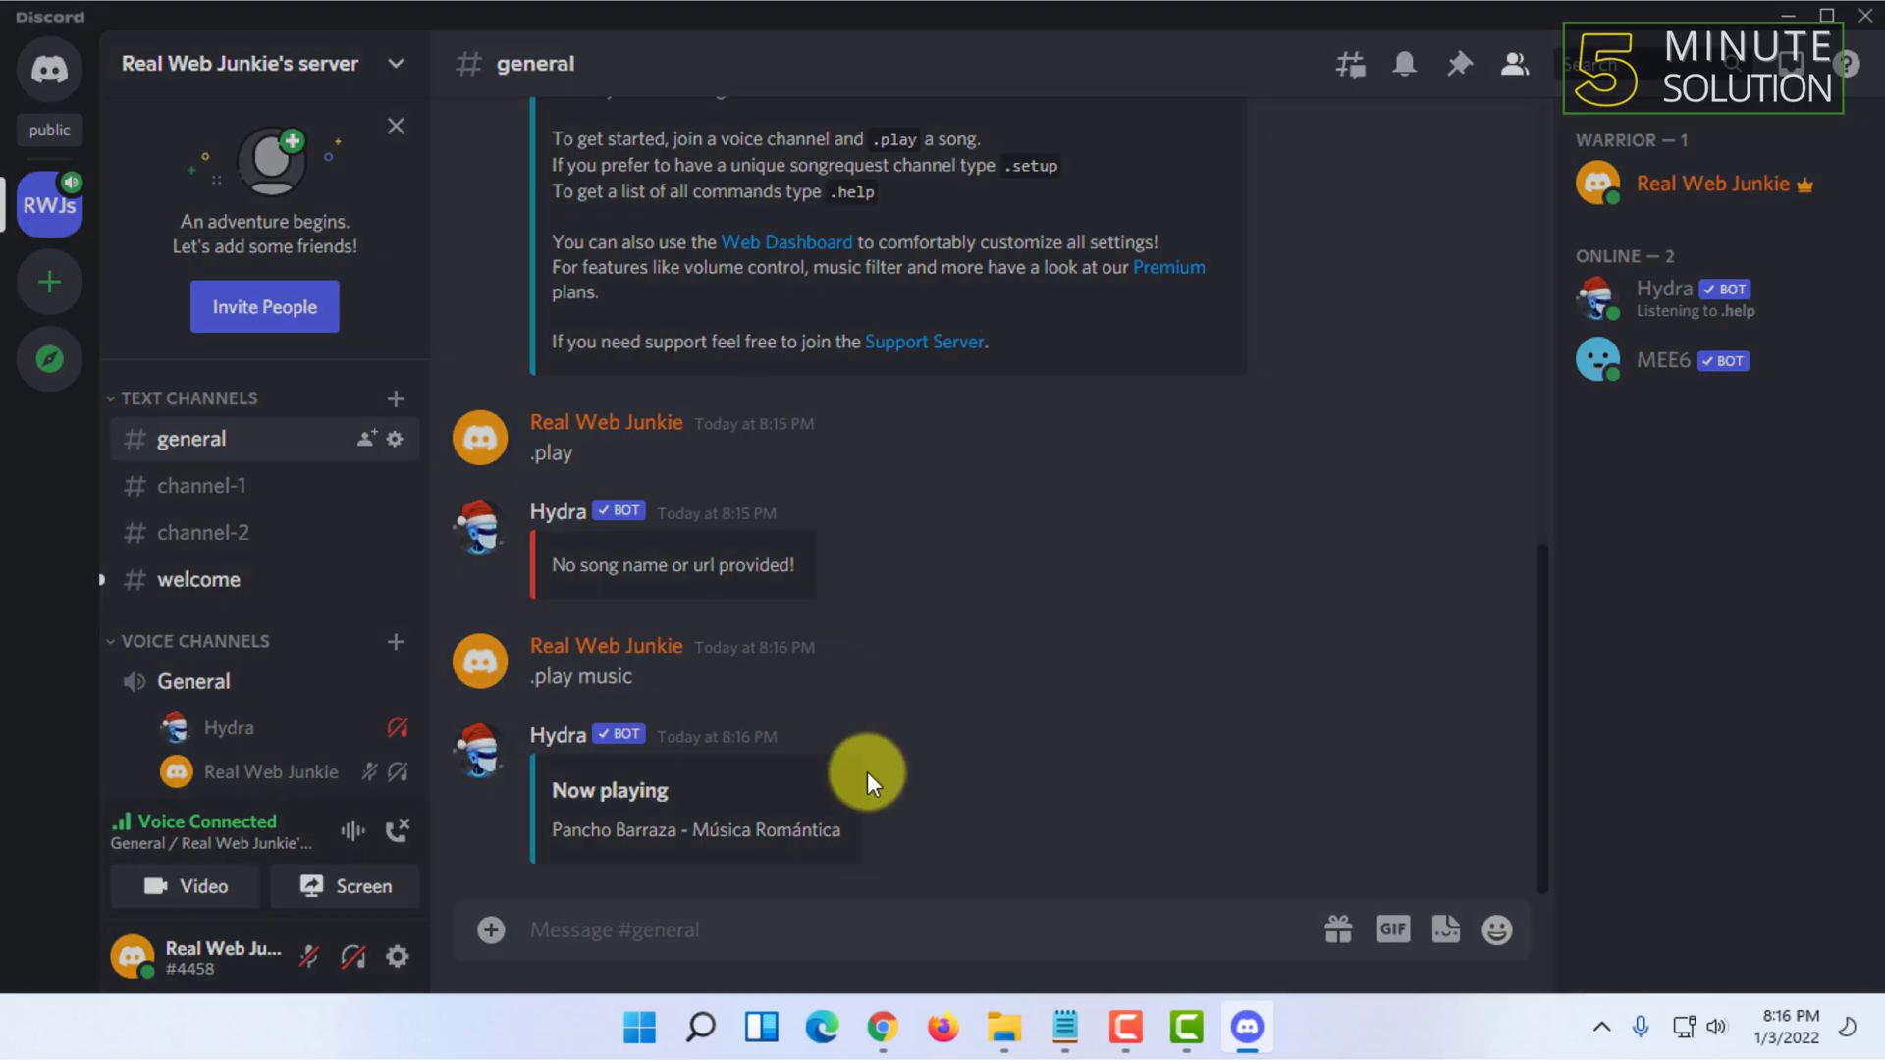
click(1131, 596)
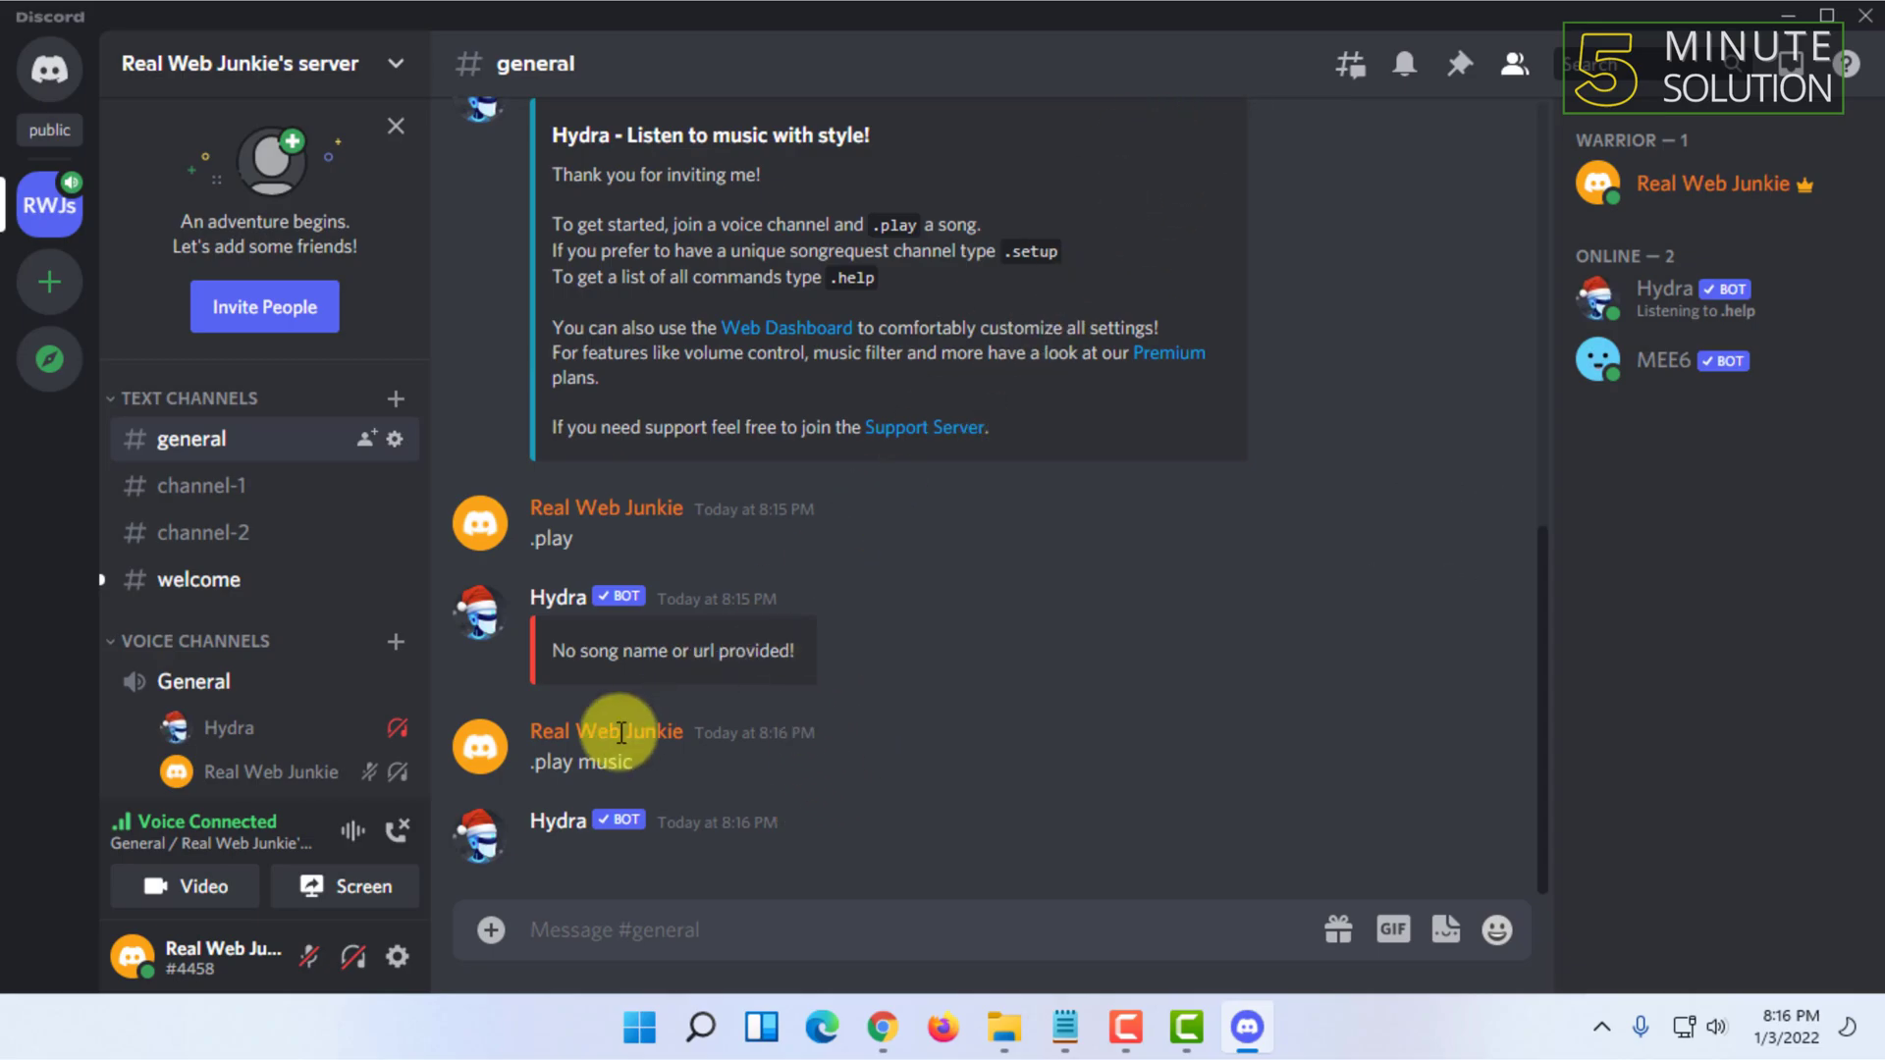
Look at Hydra's member options and dismiss them without changes.
right_click(362, 741)
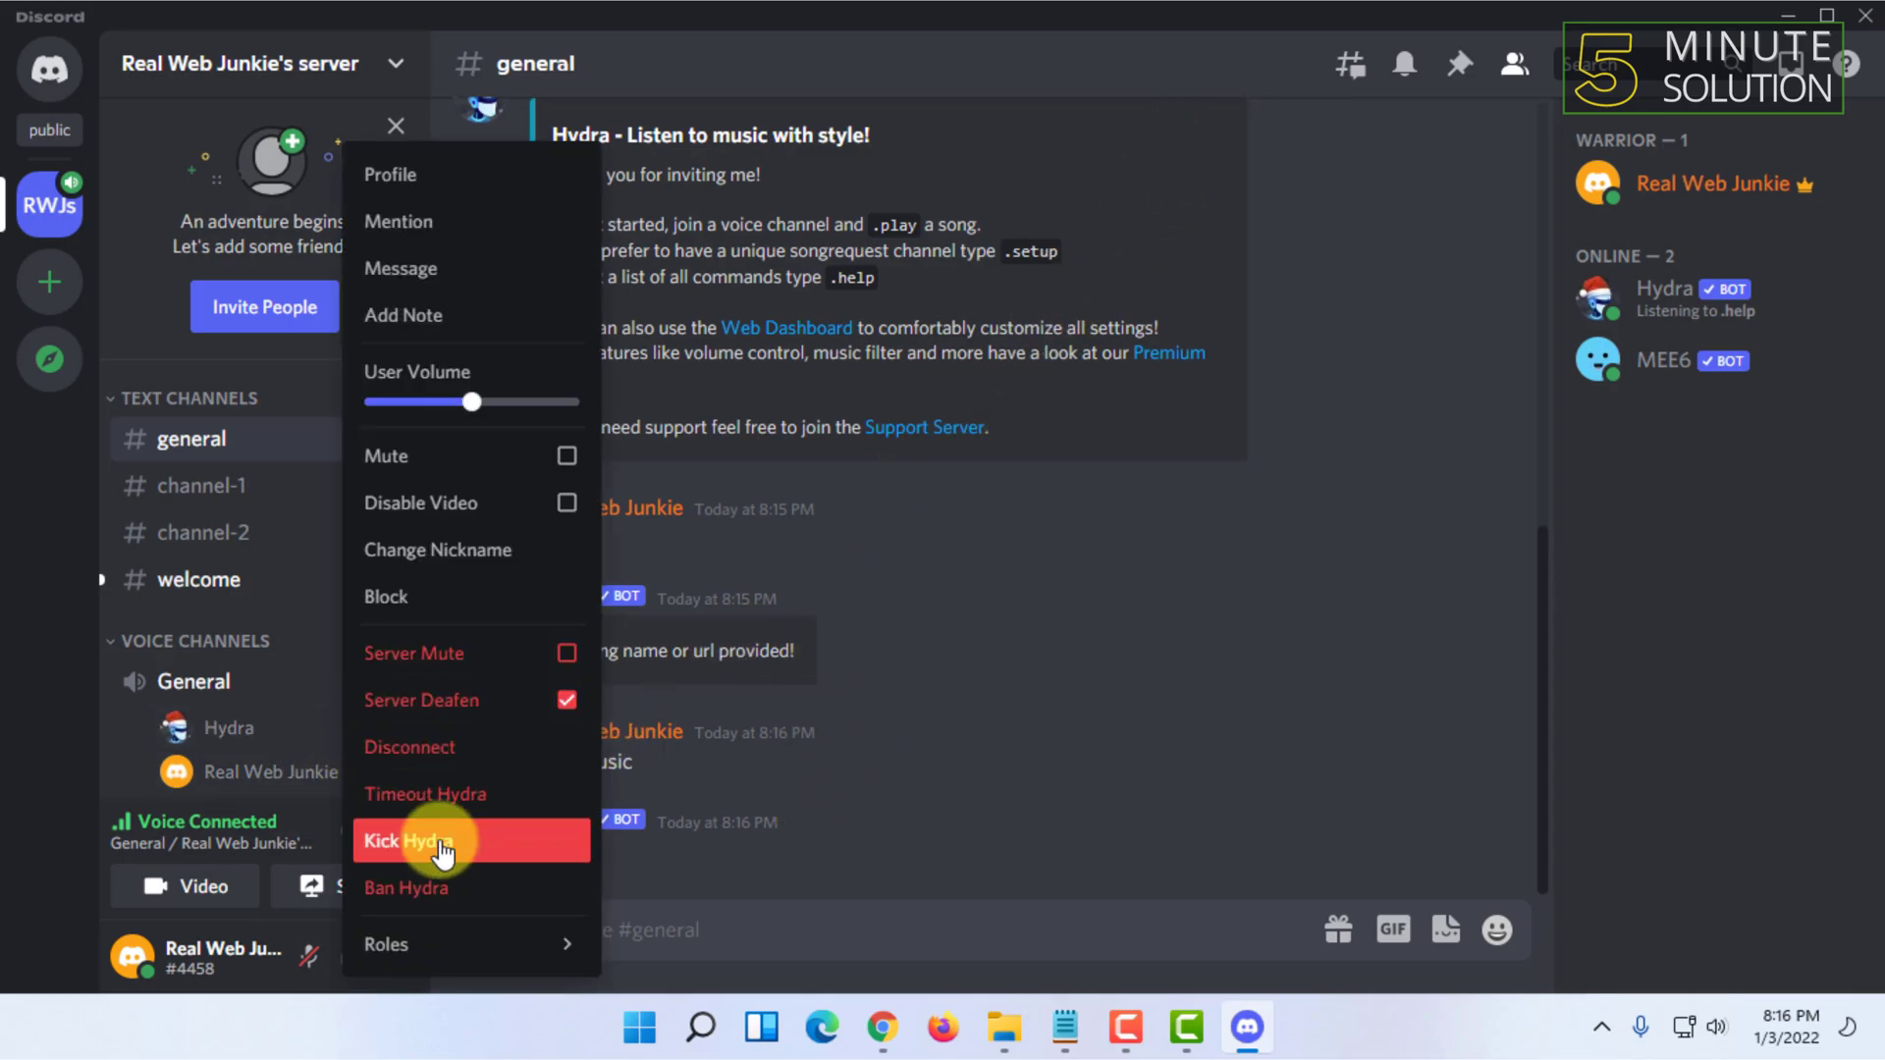
click(1080, 233)
key(F10)
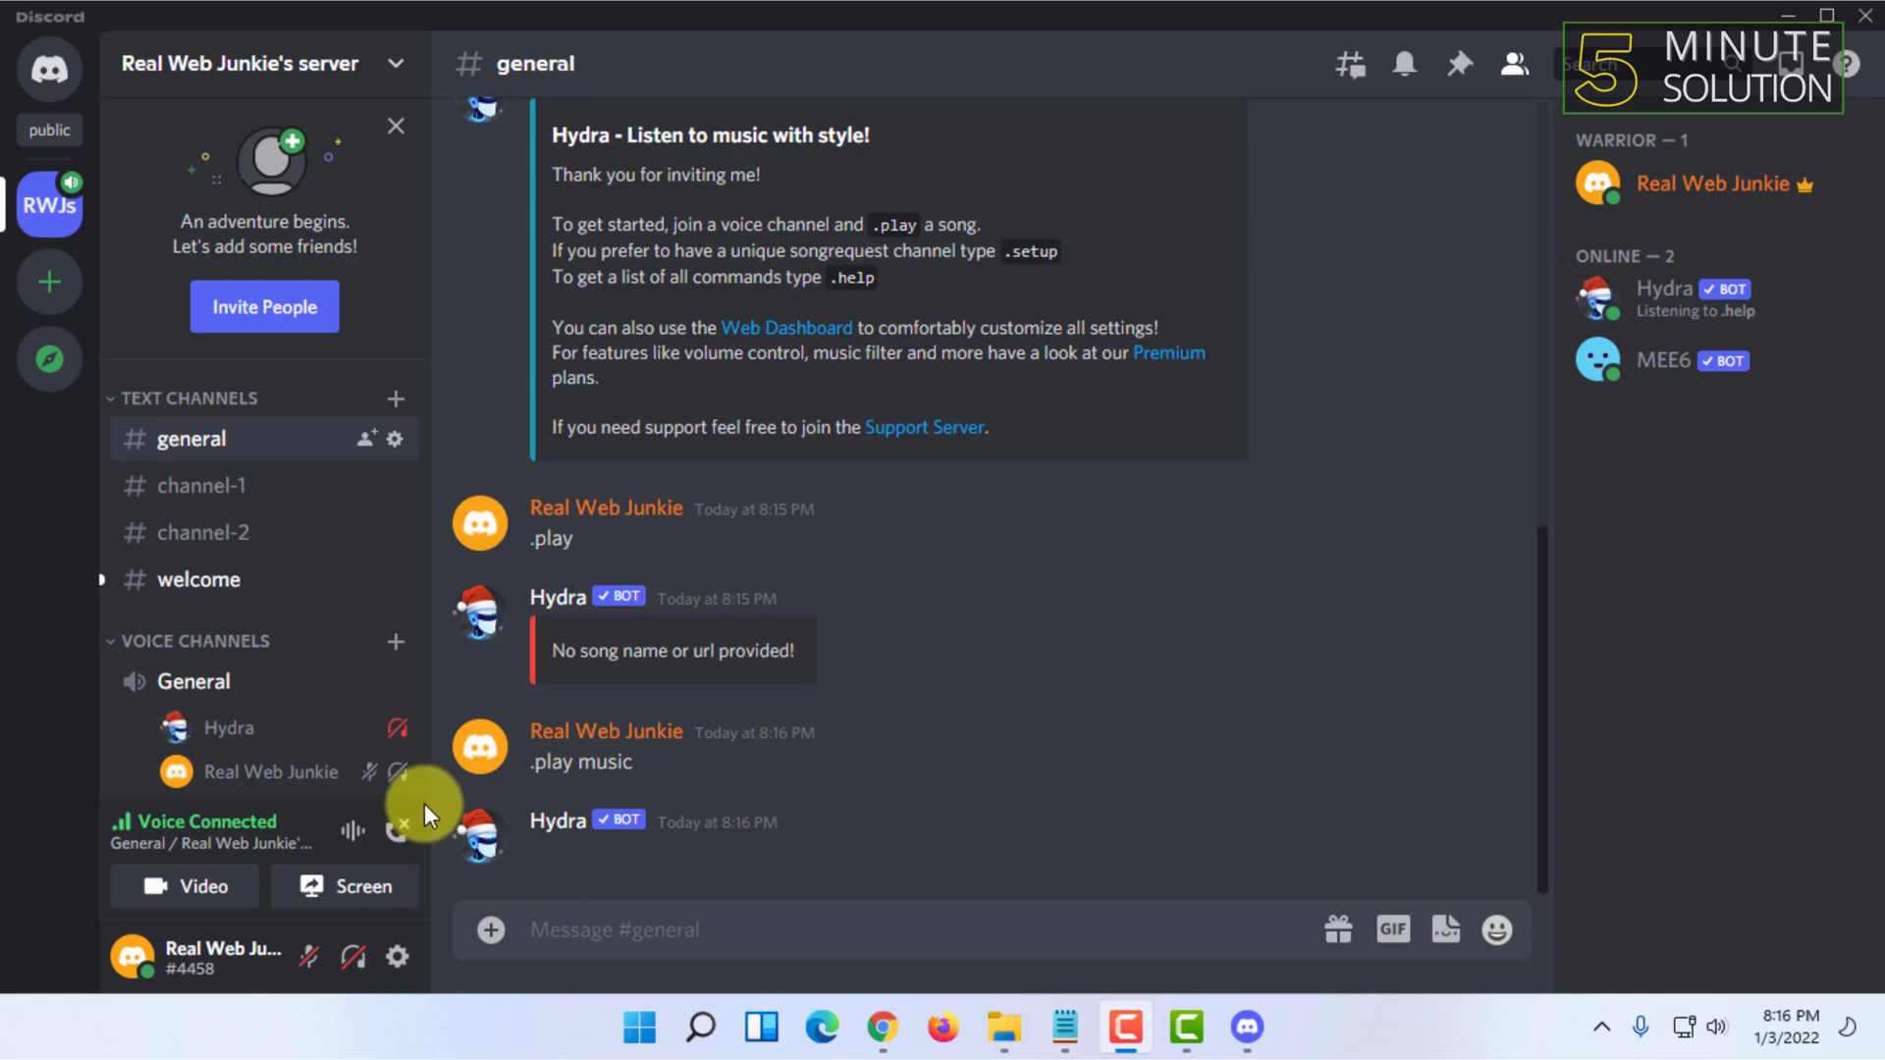
Send the '.stop' command to Hydra in #general.
click(752, 931)
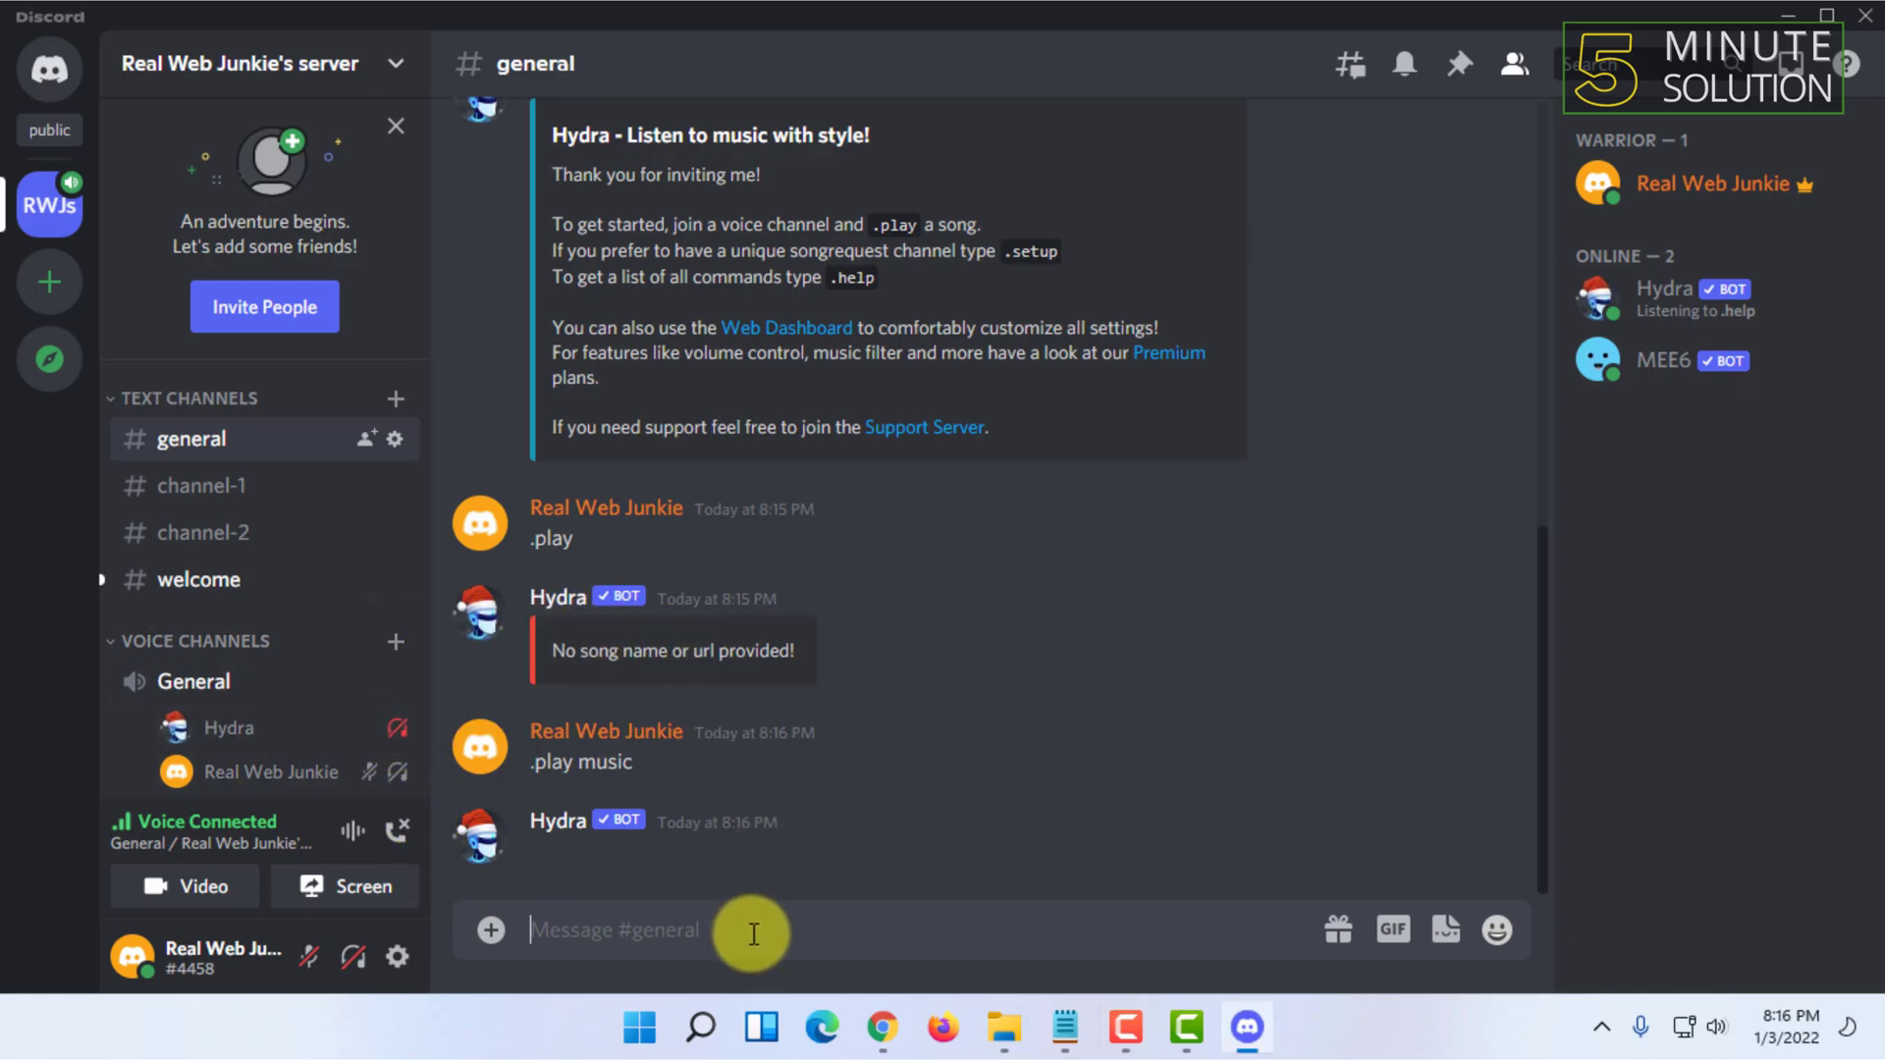
mouse_move(879, 745)
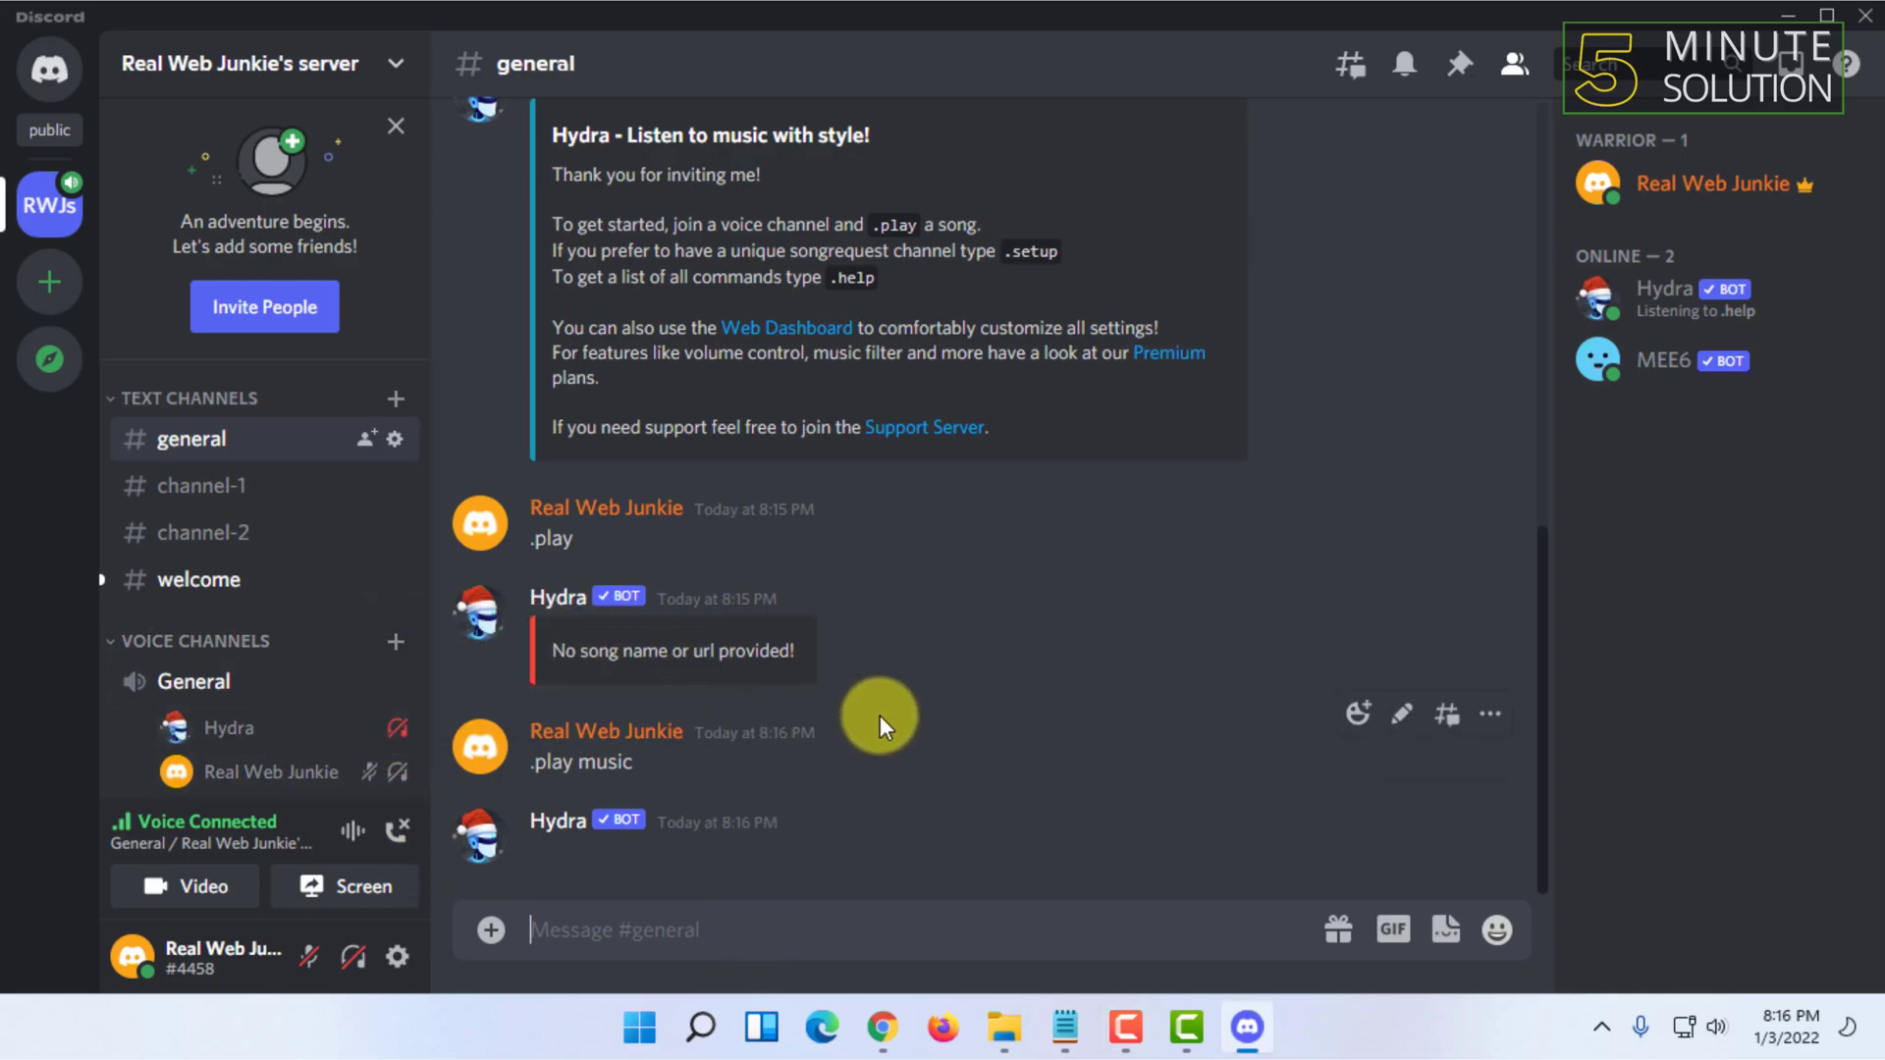
text(.)
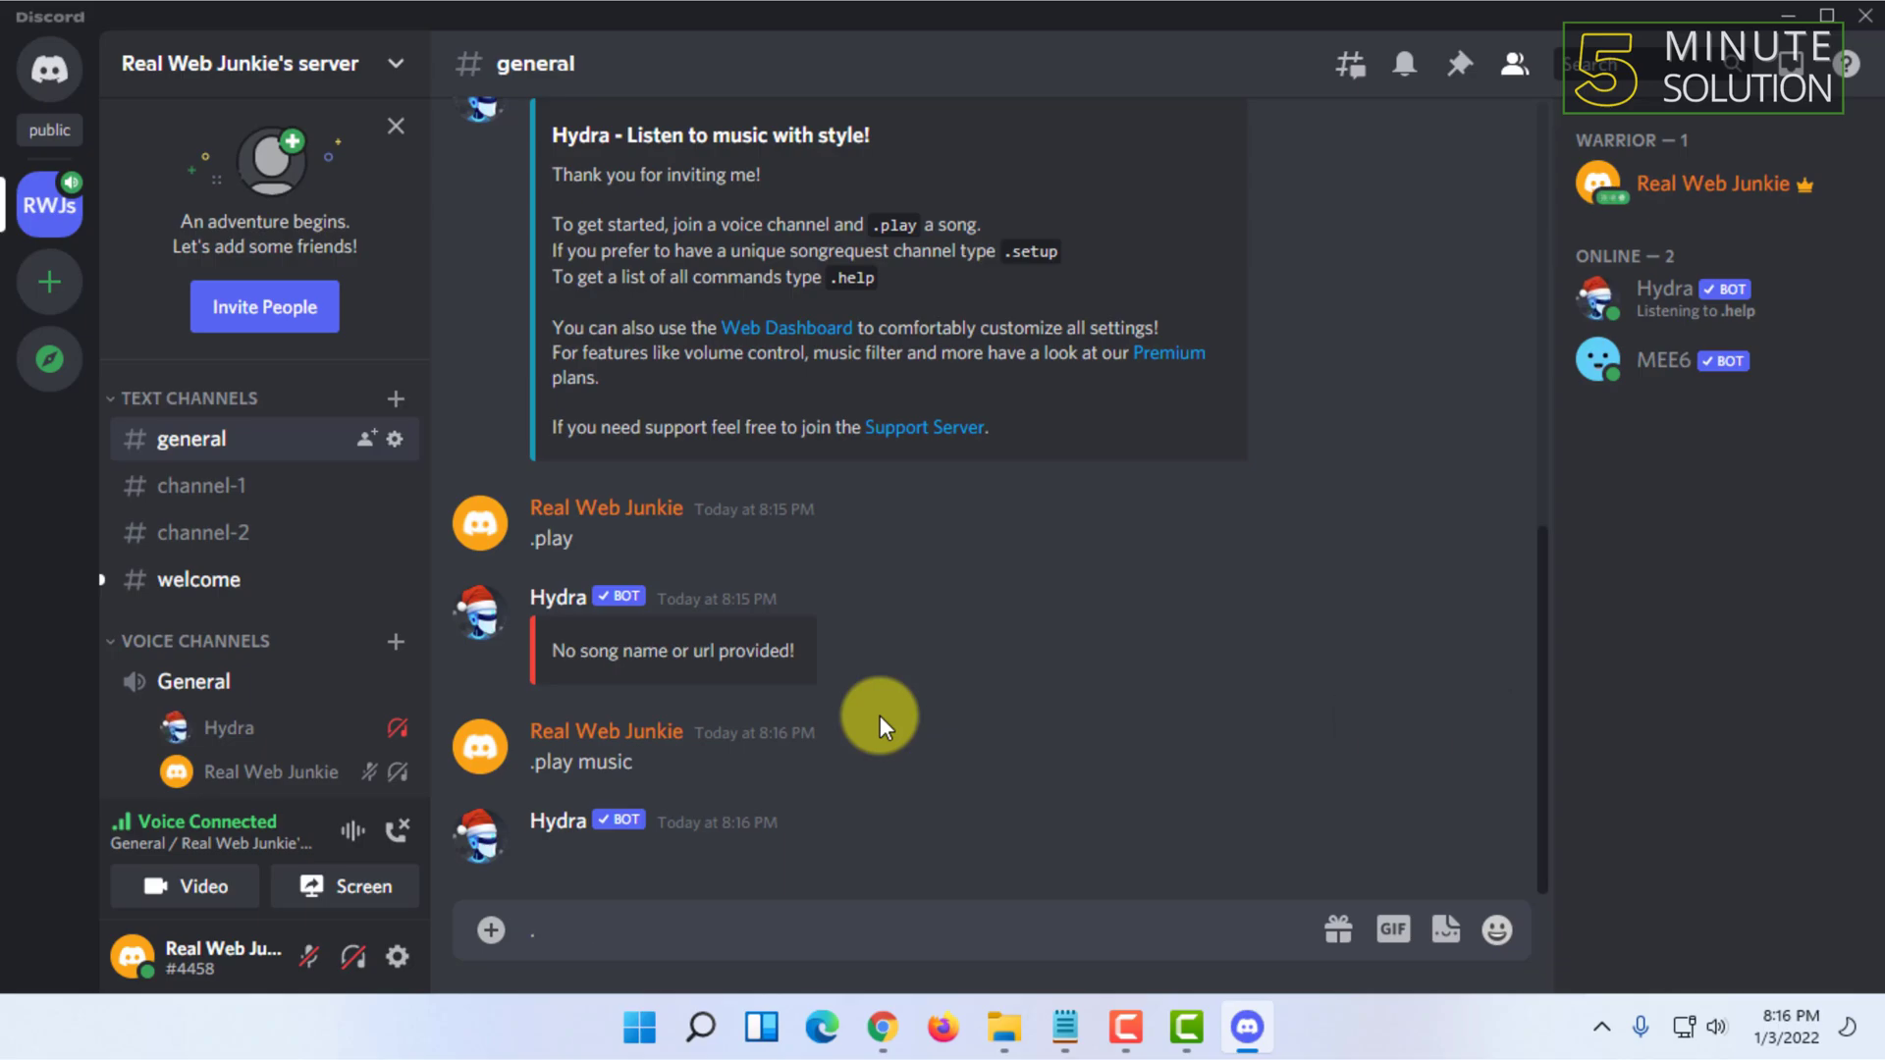
text(stop)
key(Return)
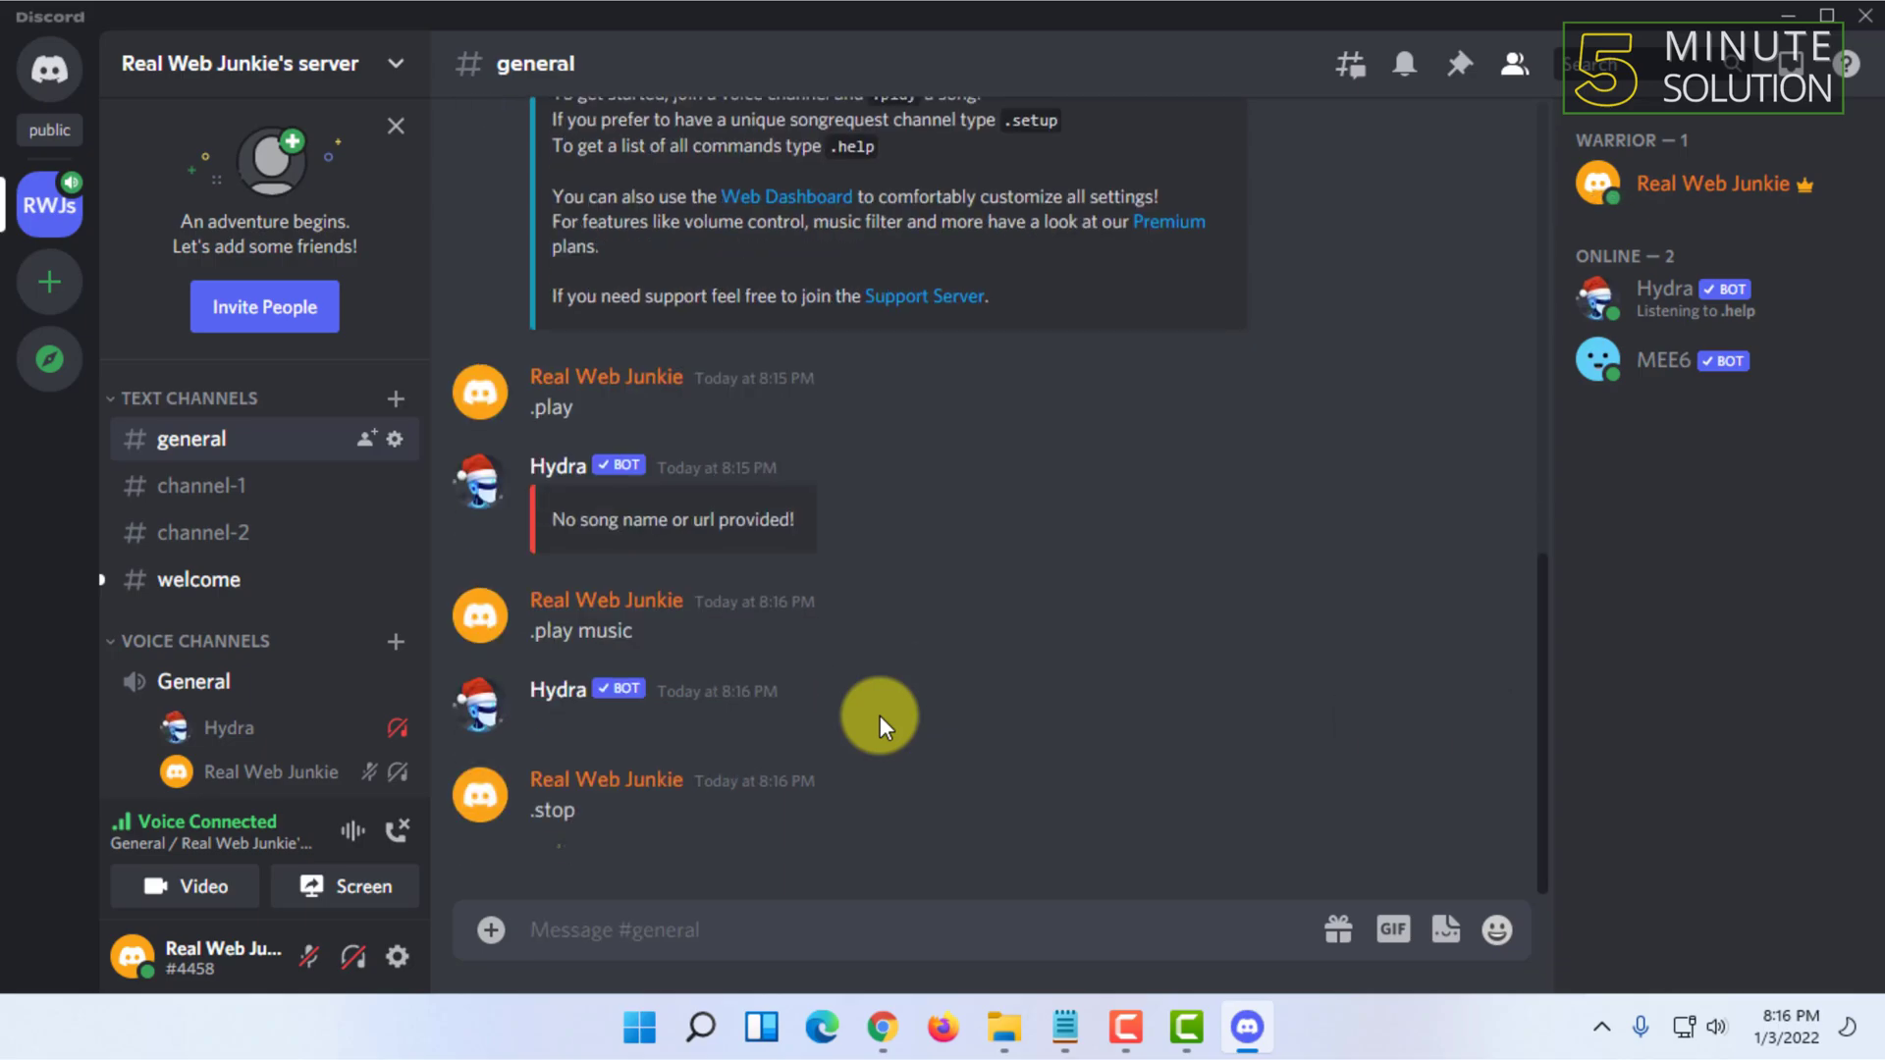